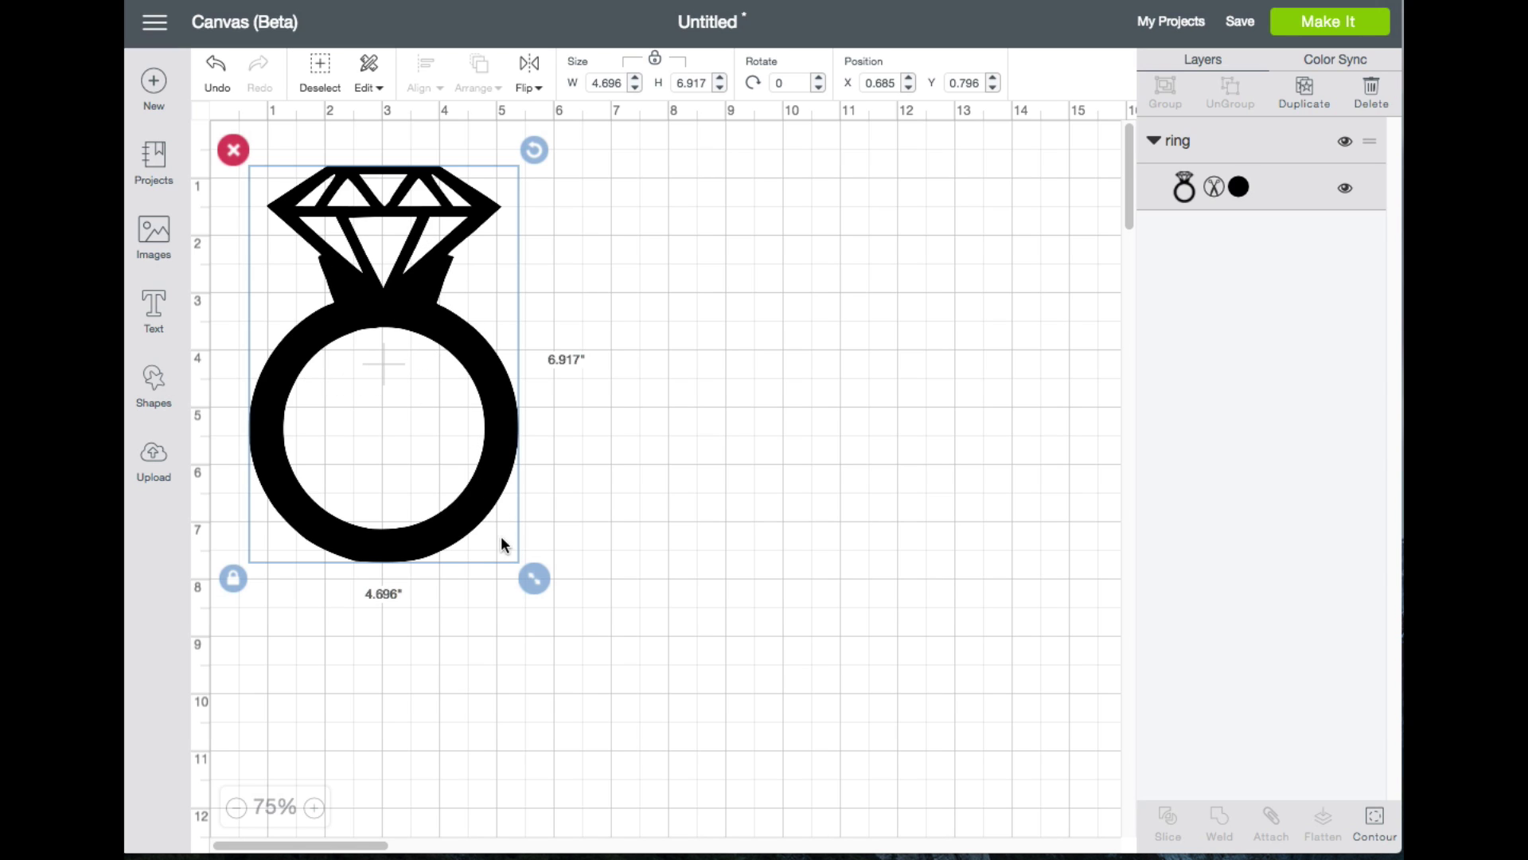
Drag the diamond ring image lower so its position reads about X 0.481, Y 4.907 in.
left_click_drag(505, 460, 474, 692)
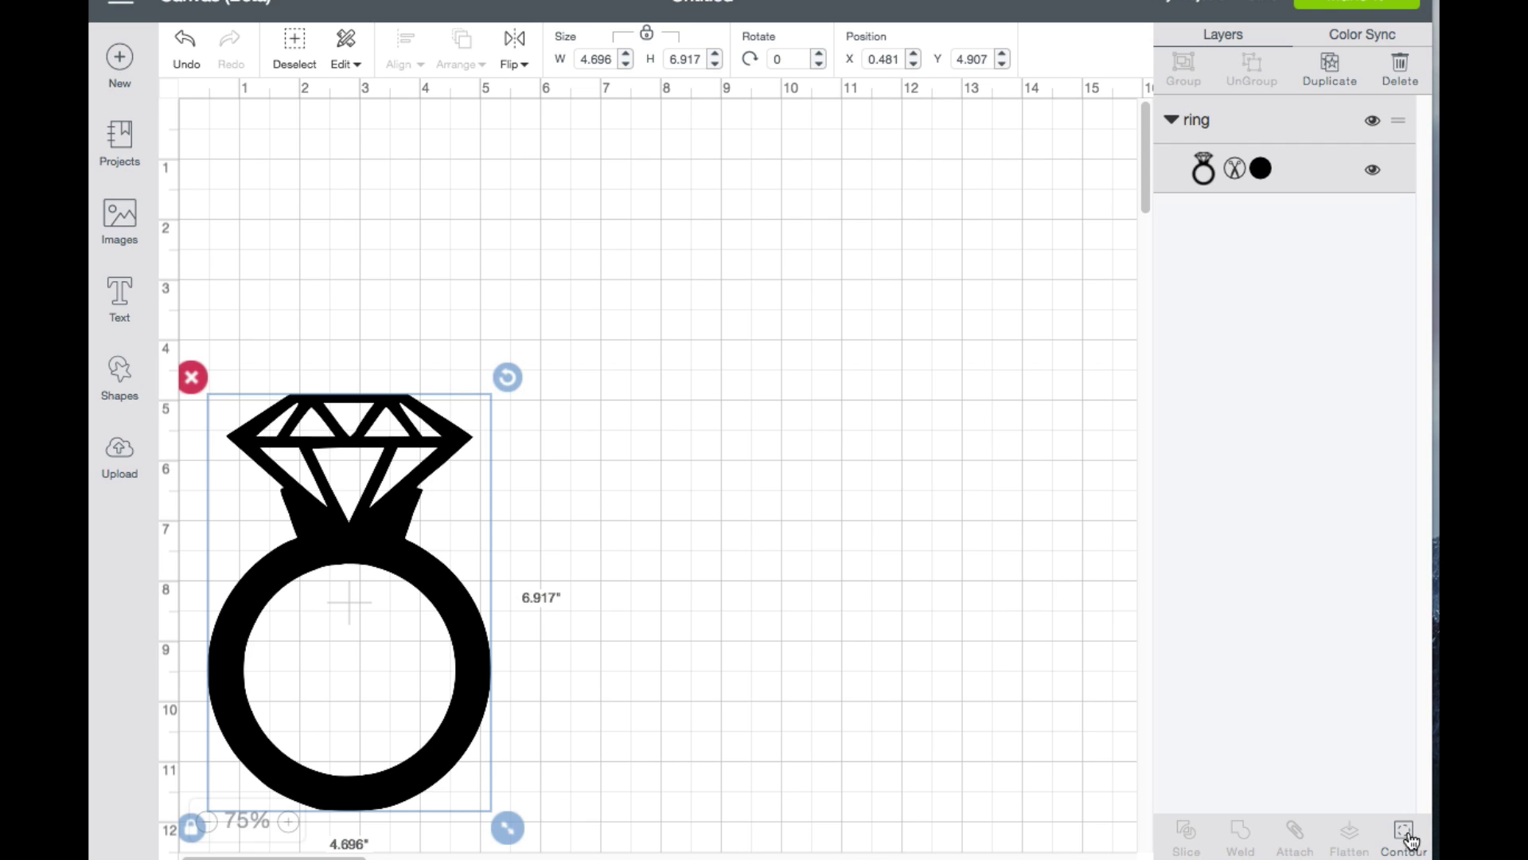
In Hide Contour, zoom the preview out to 125% and hide all the ring's contours.
left_click(1404, 834)
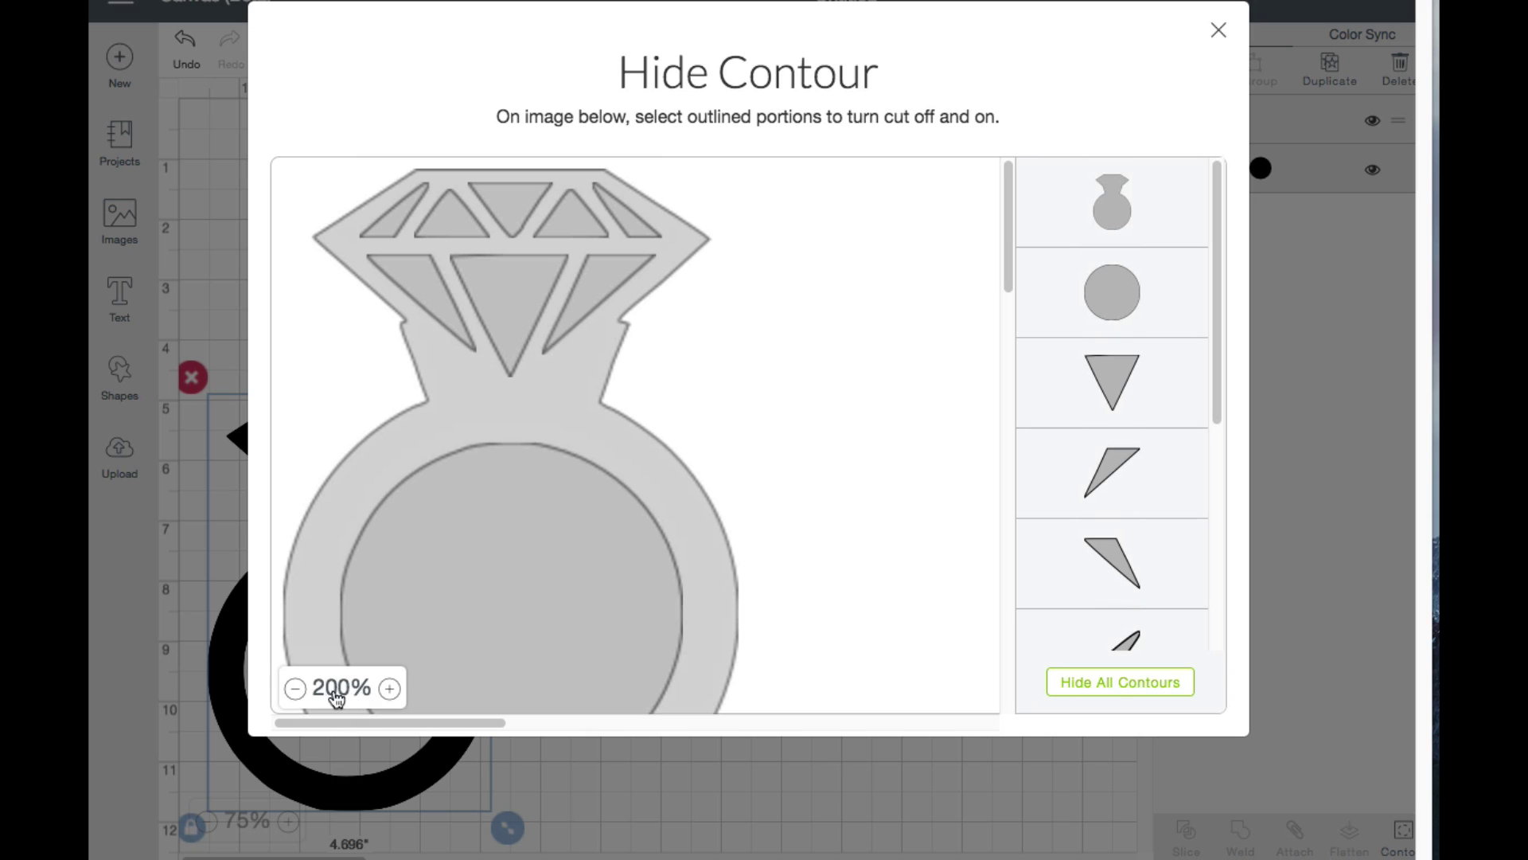
left_click(296, 689)
left_click(295, 689)
left_click(295, 688)
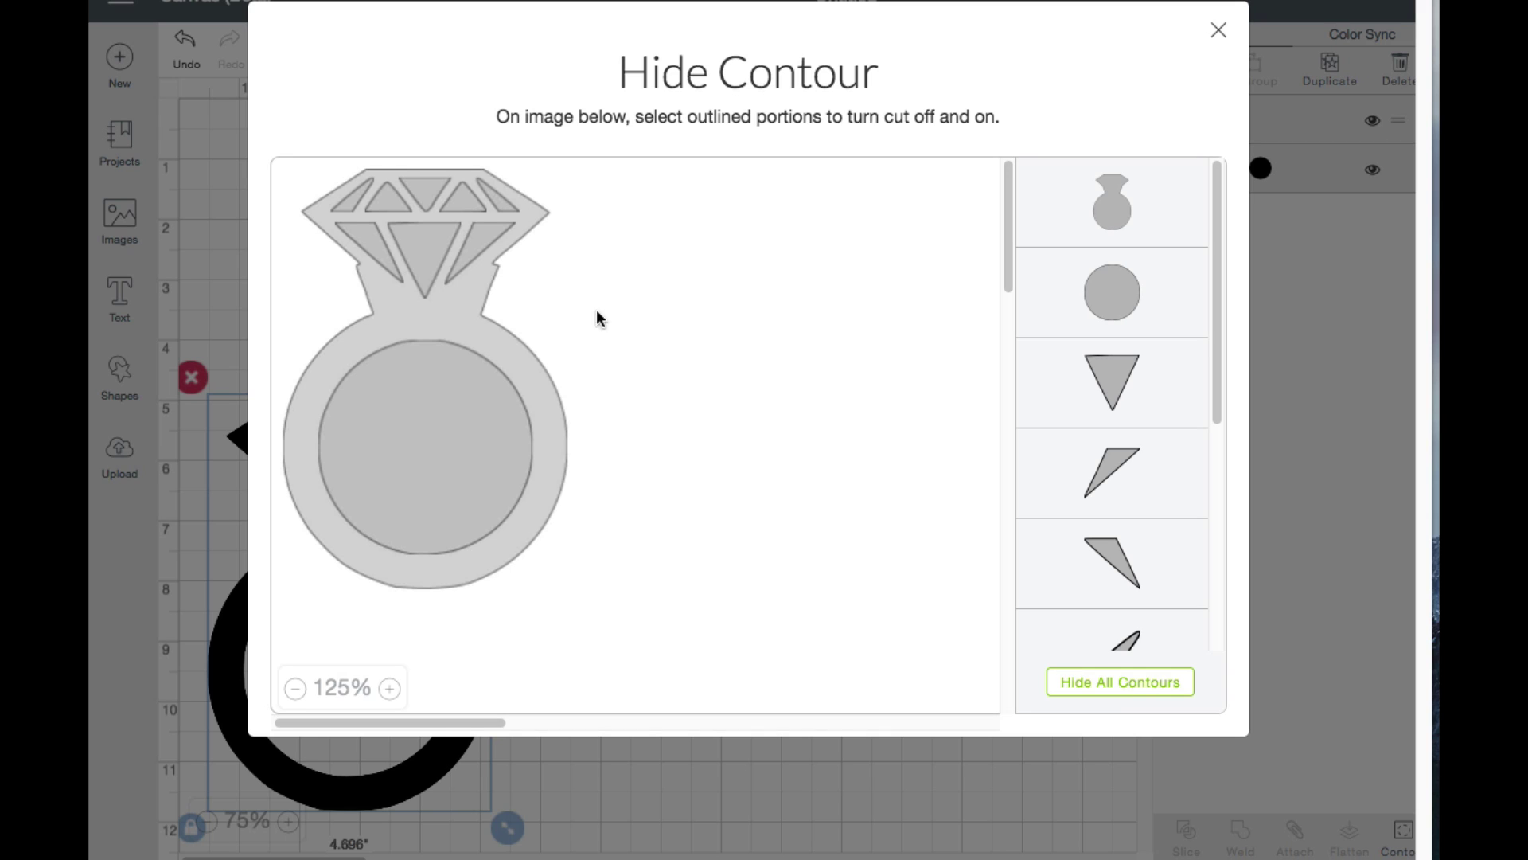
left_click(1144, 687)
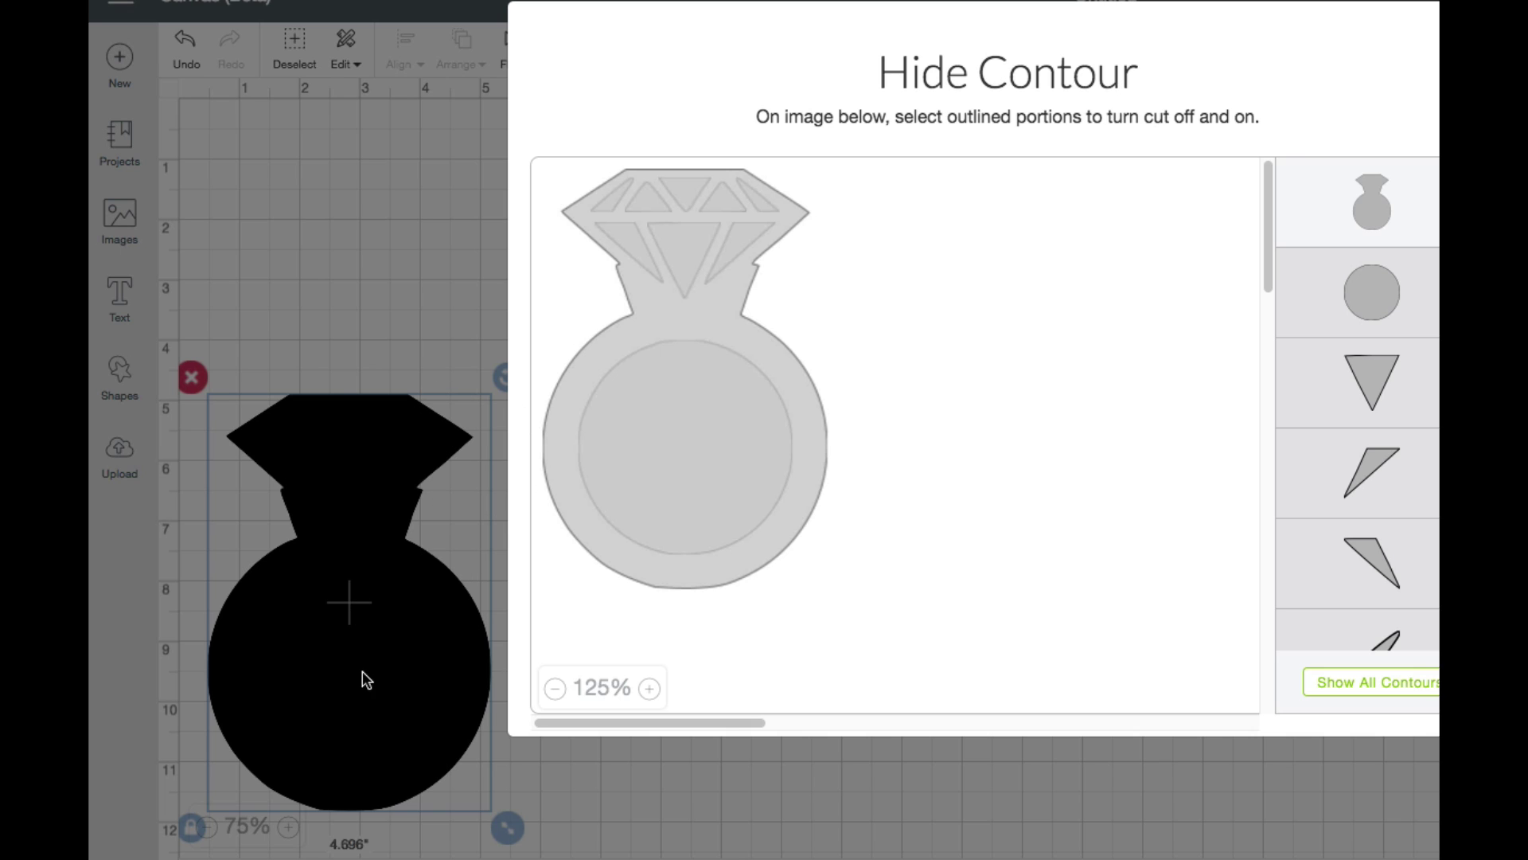
left_click(710, 414)
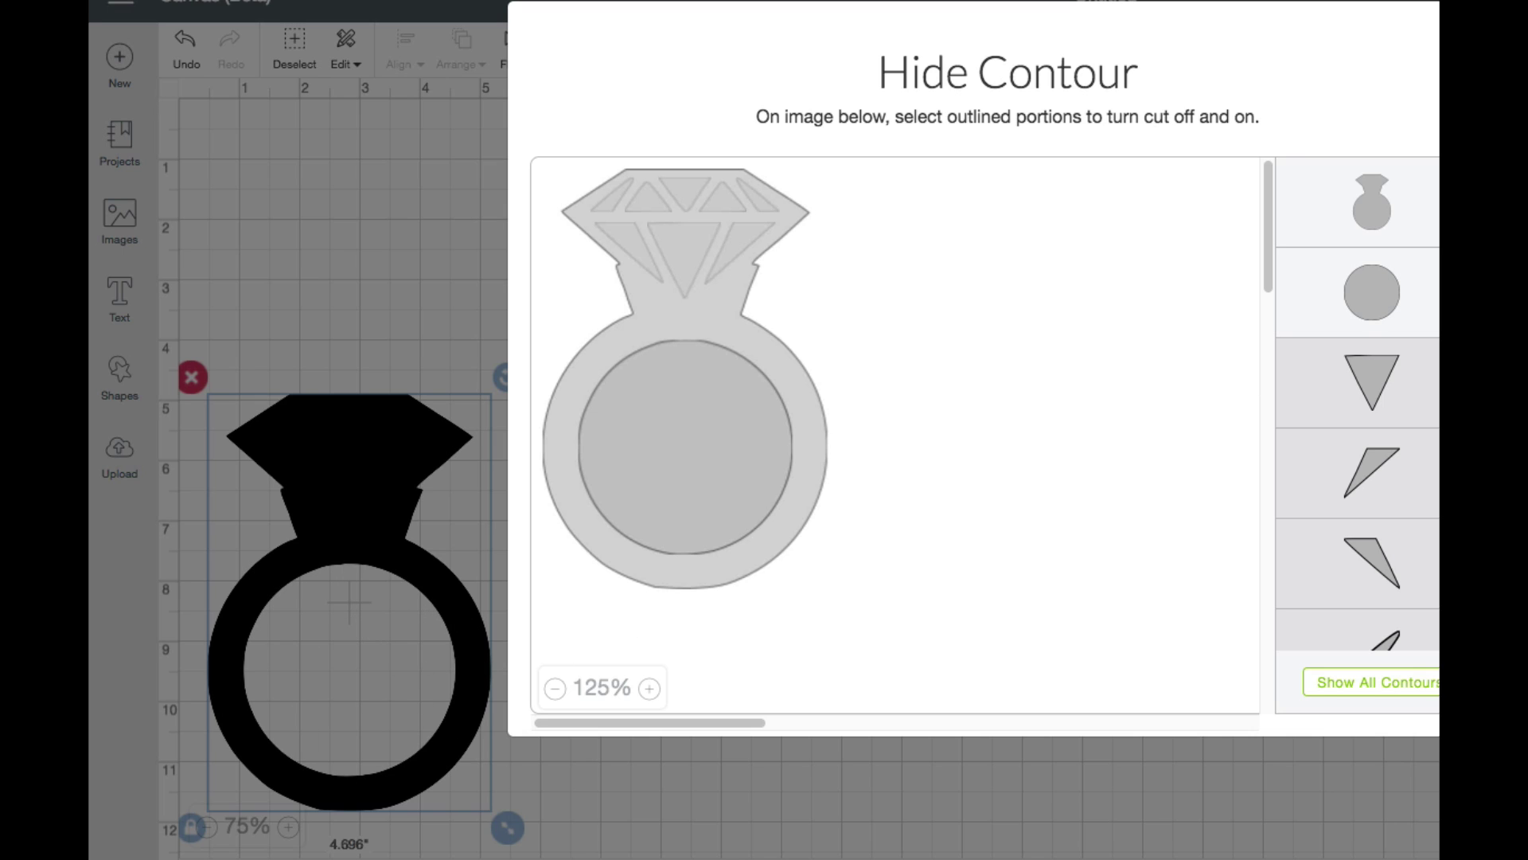
scroll(1357, 403, "down", 5)
scroll(1357, 404, "up", 5)
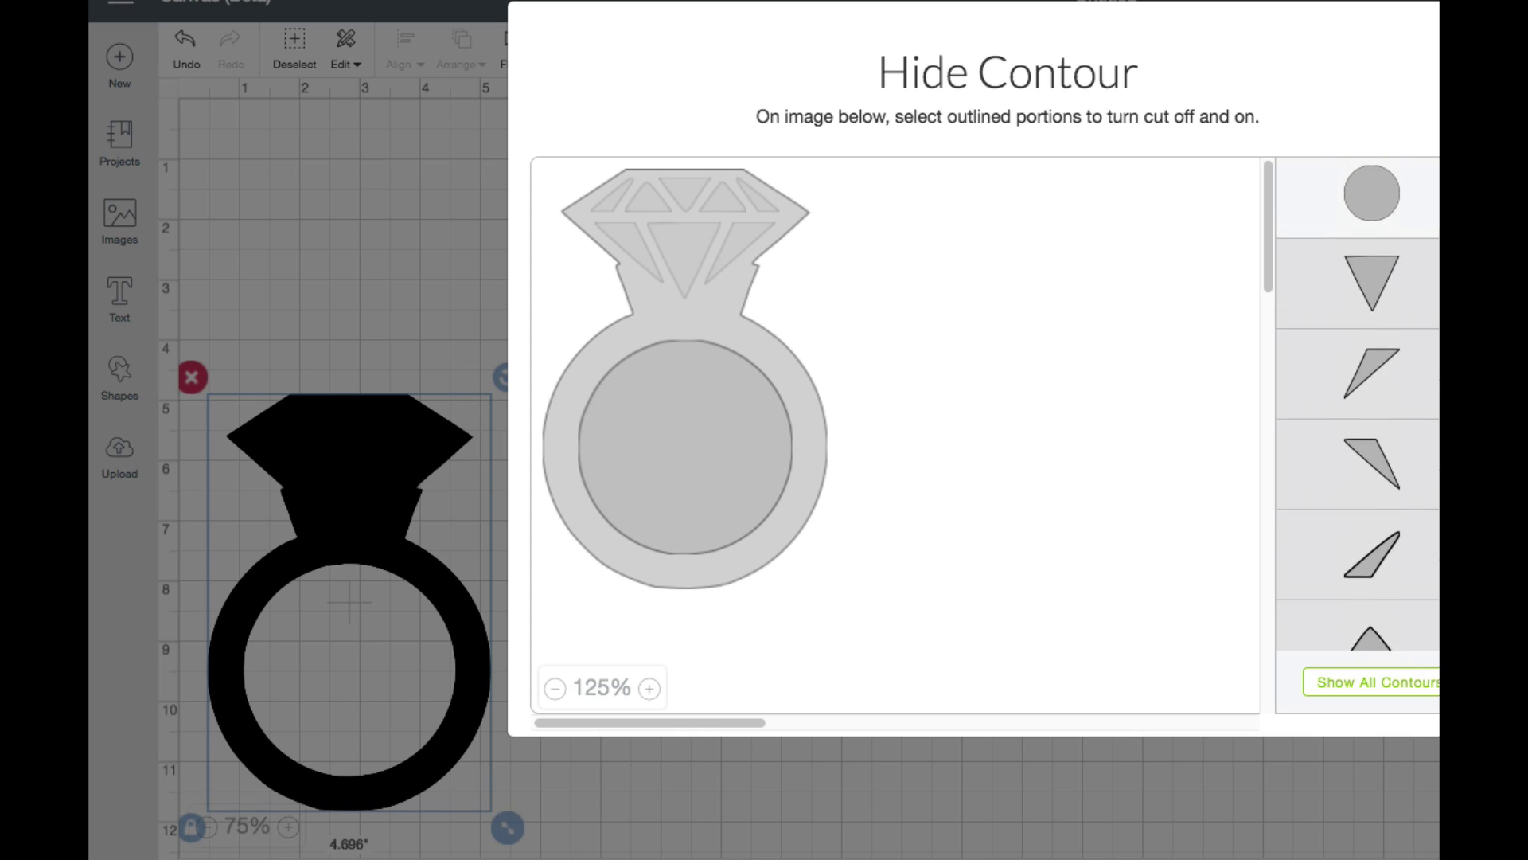
scroll(1369, 359, "down", 5)
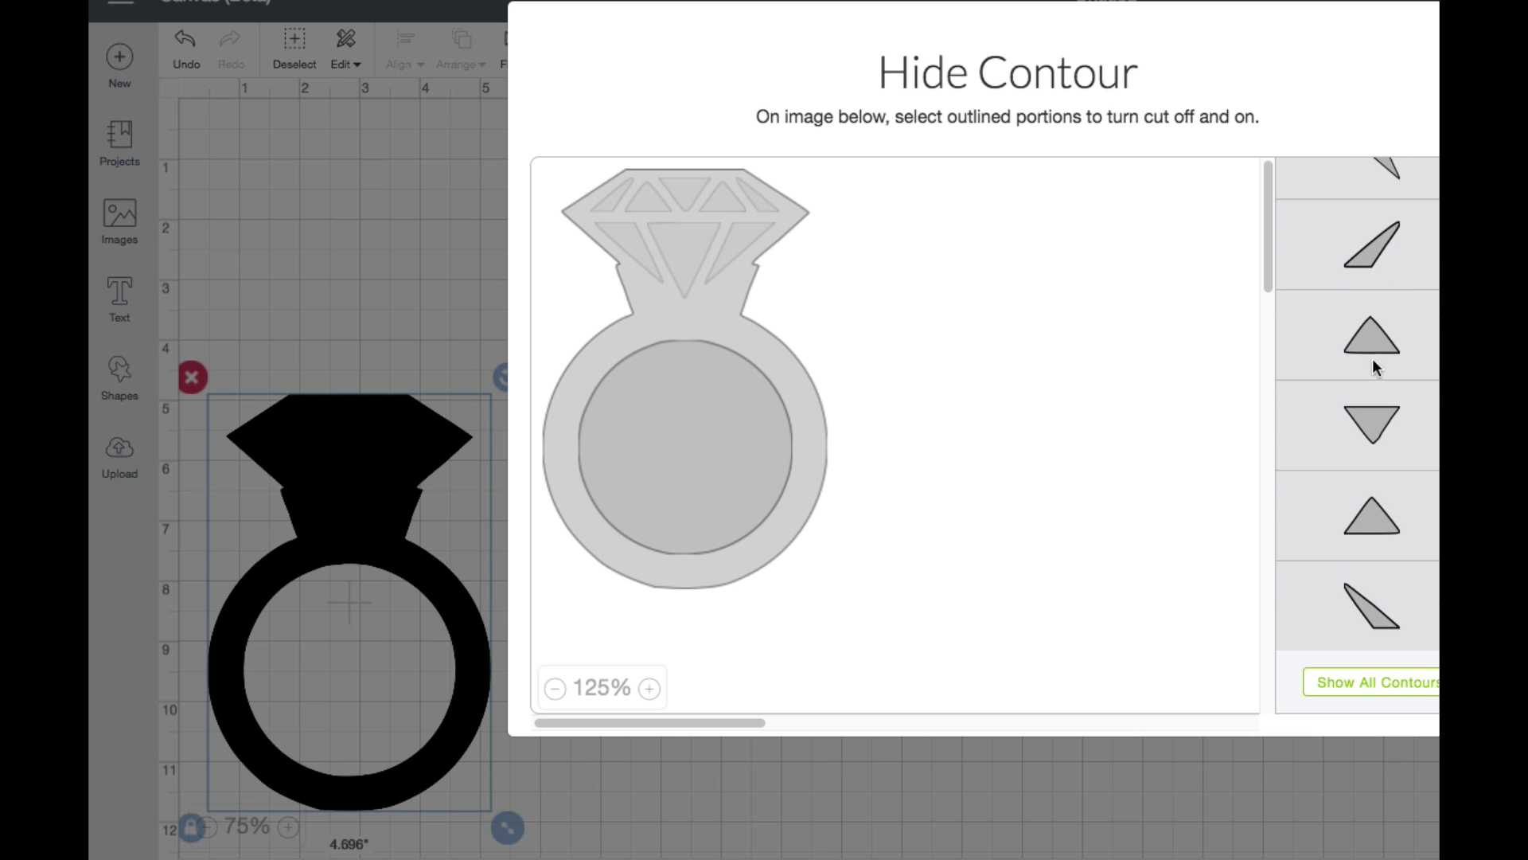
left_click(1368, 340)
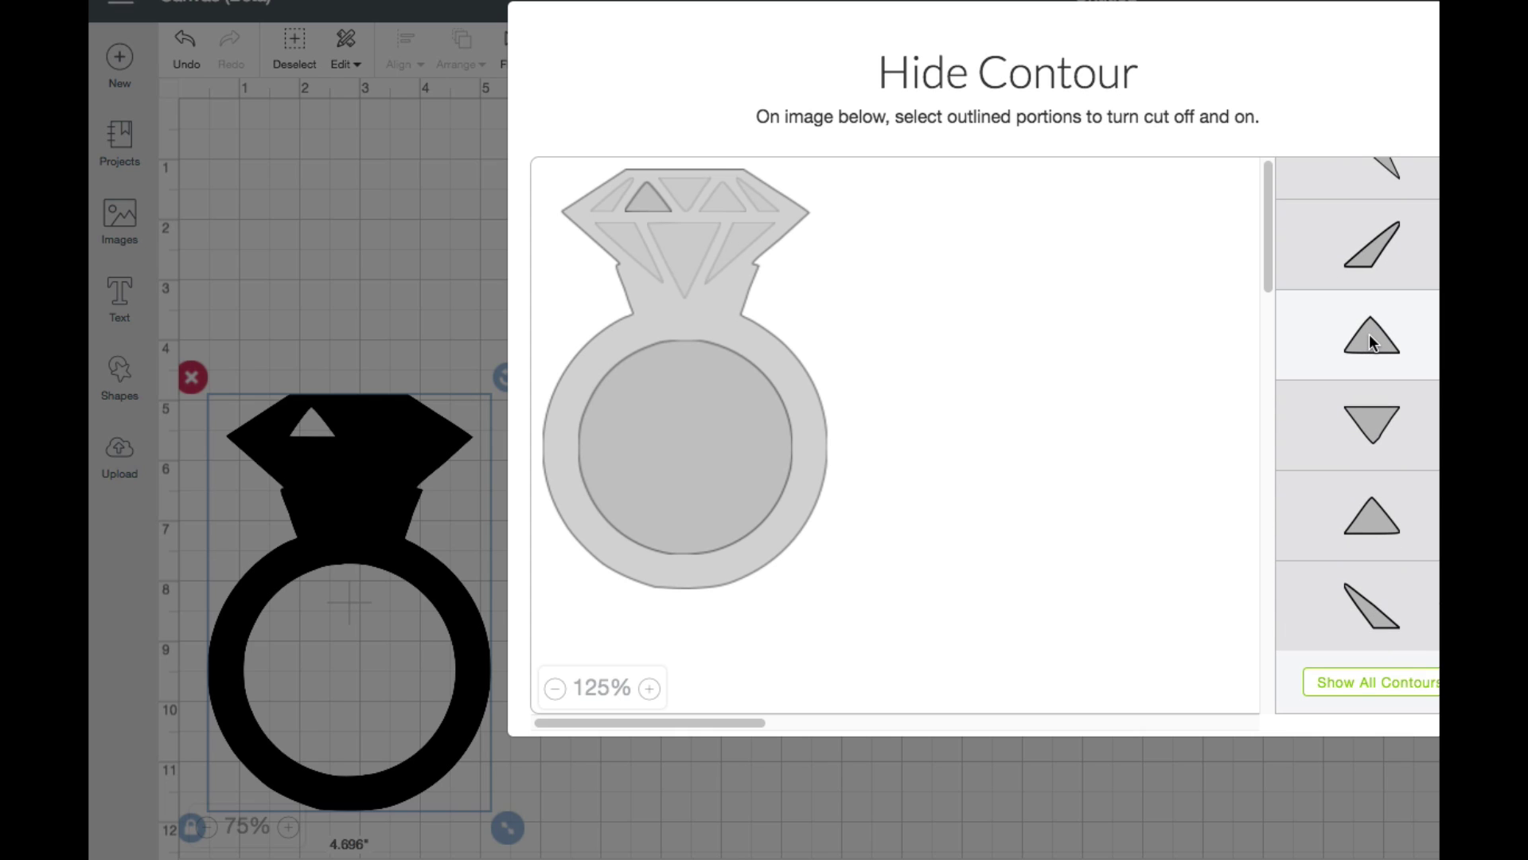
left_click(794, 384)
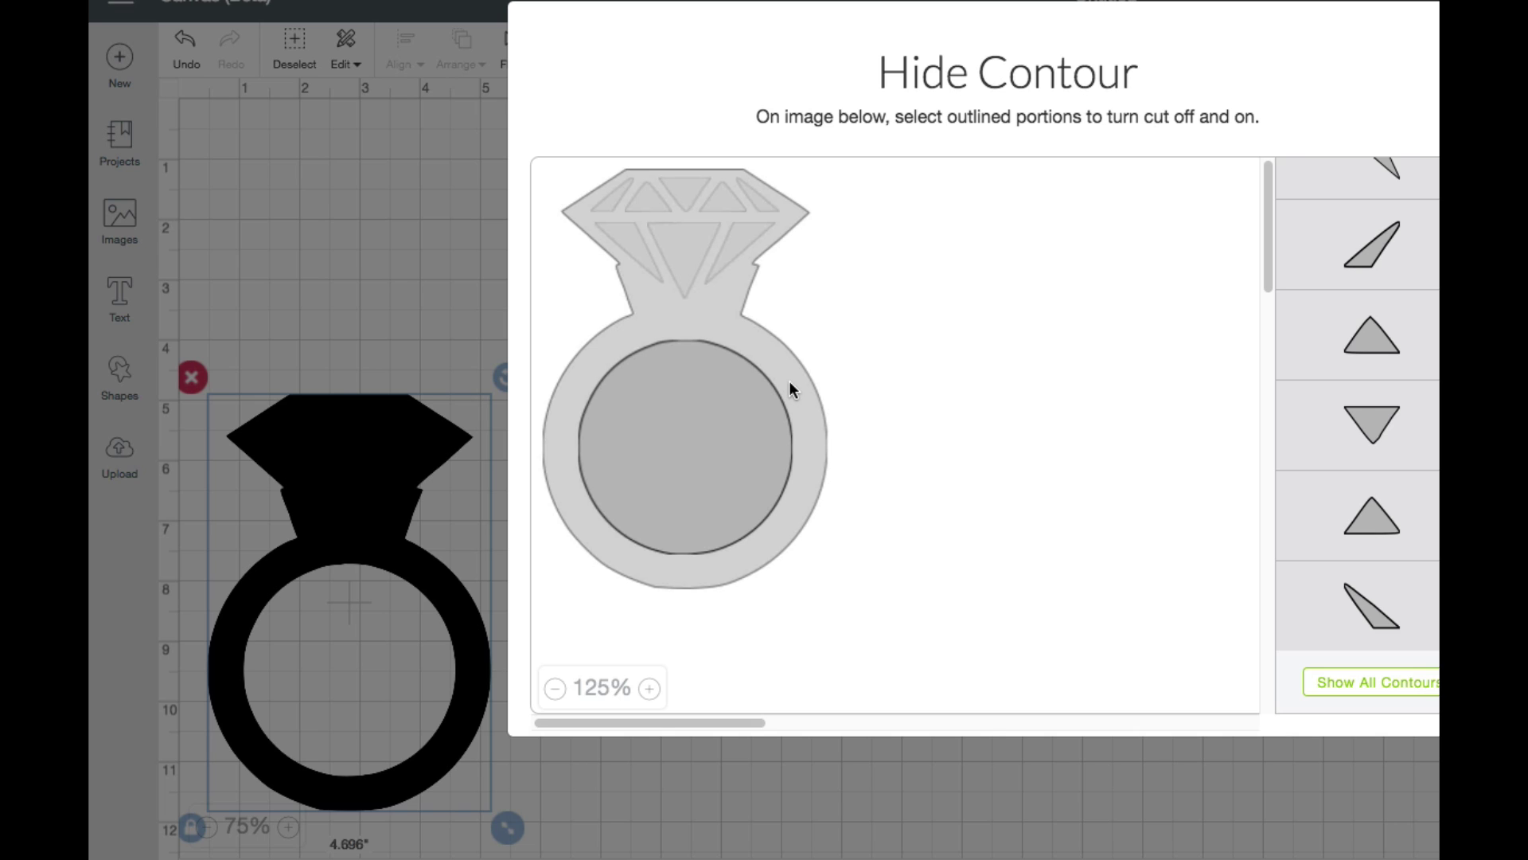
left_click(808, 379)
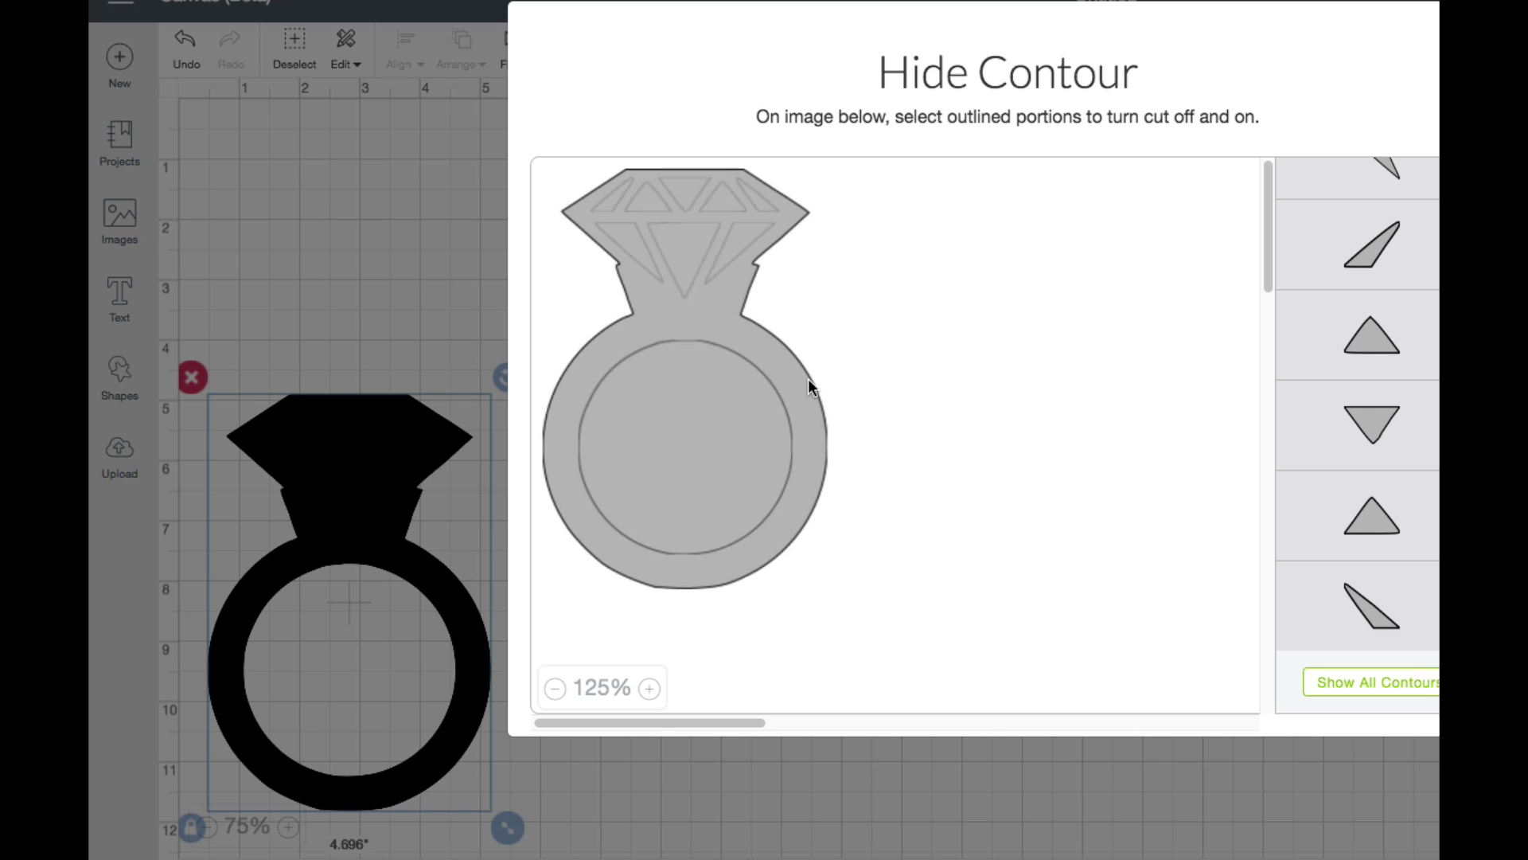
left_click(823, 491)
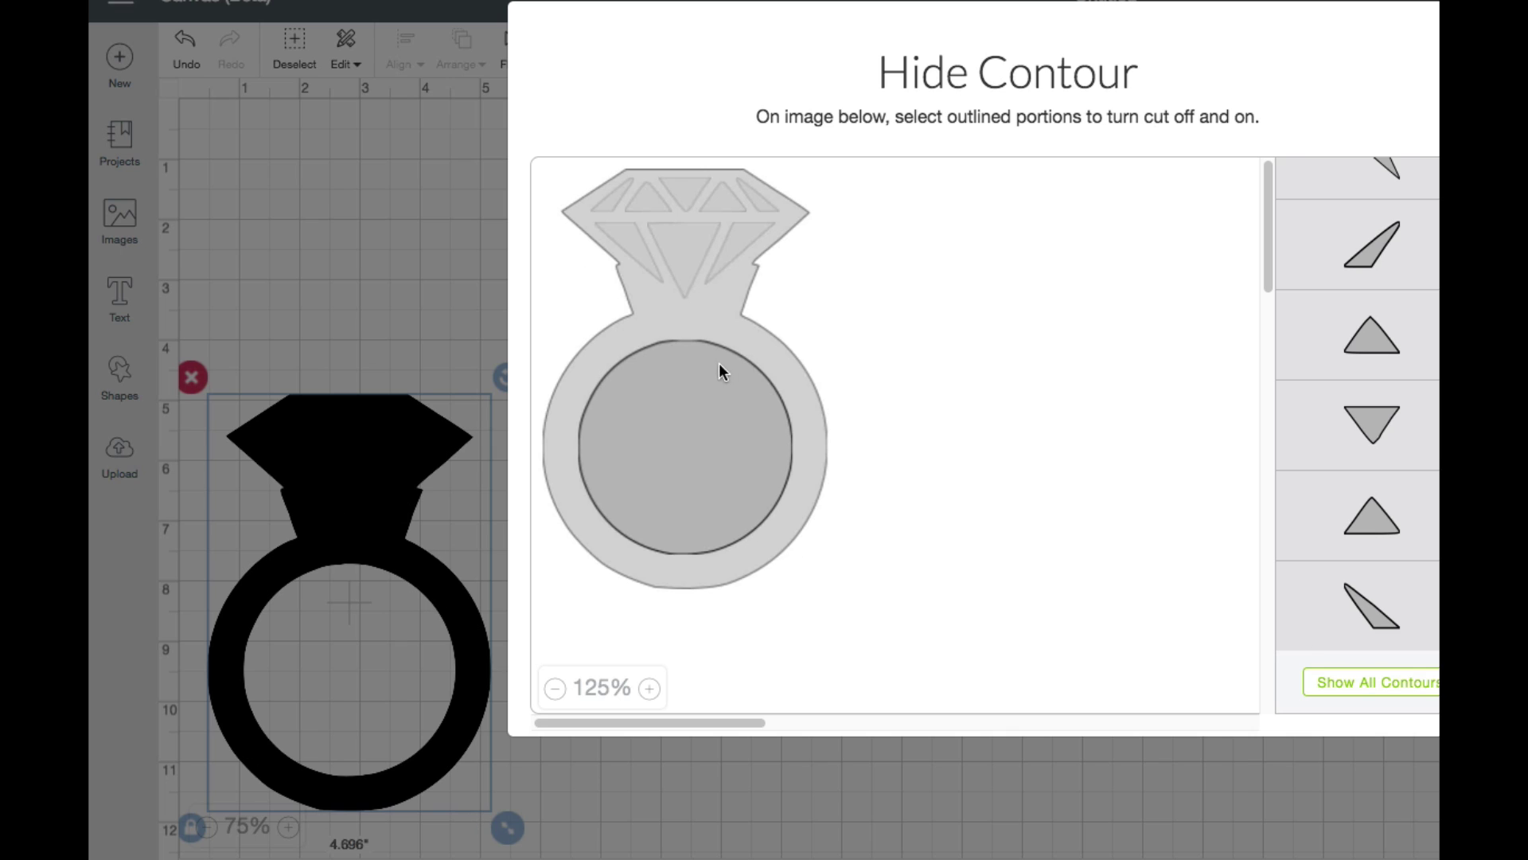
left_click(1403, 695)
left_click(1404, 697)
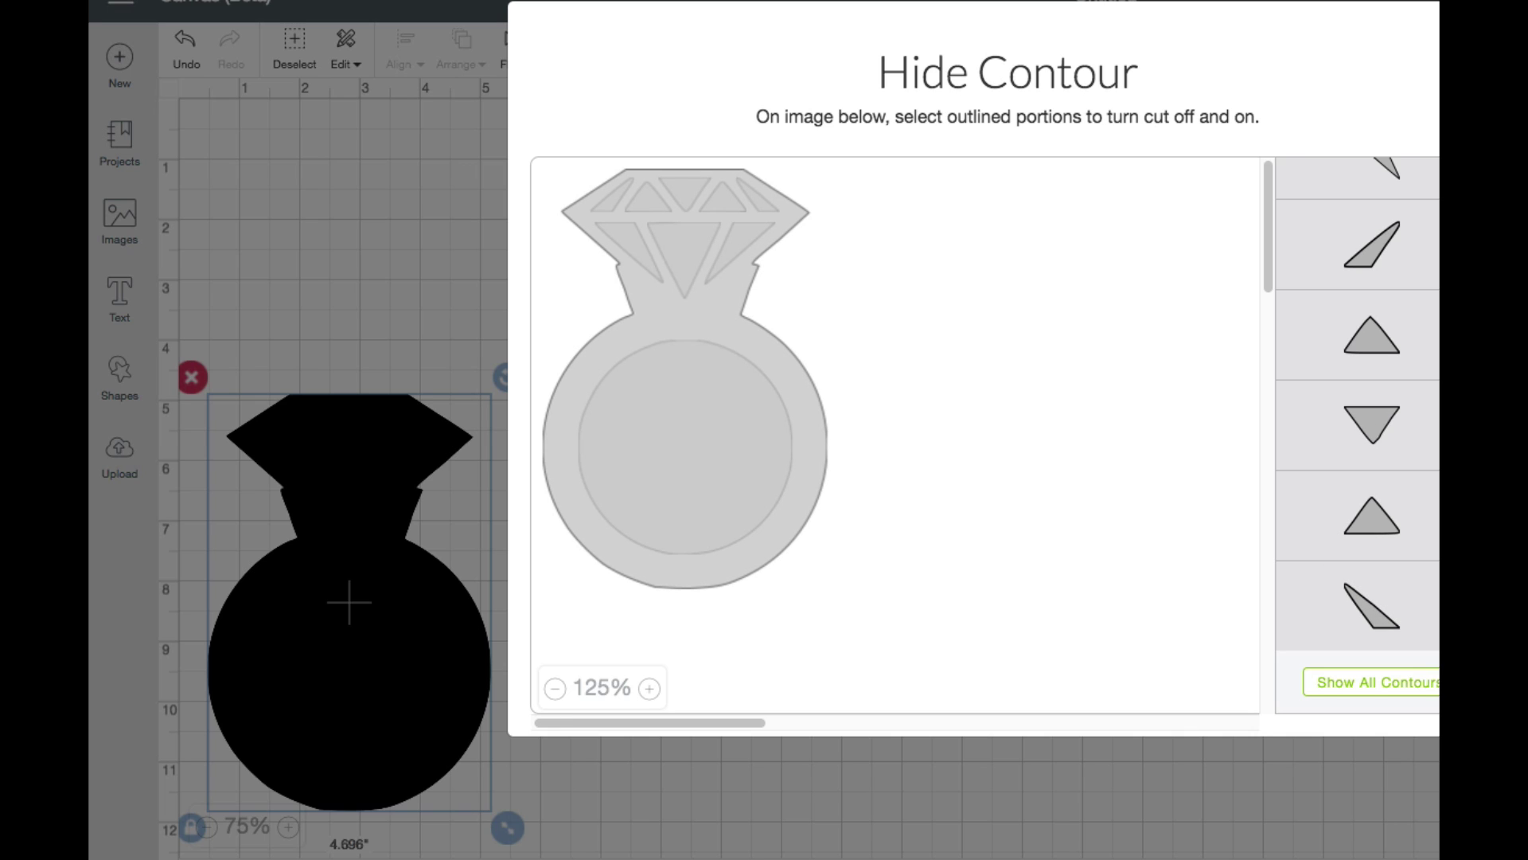
scroll(1357, 405, "up", 5)
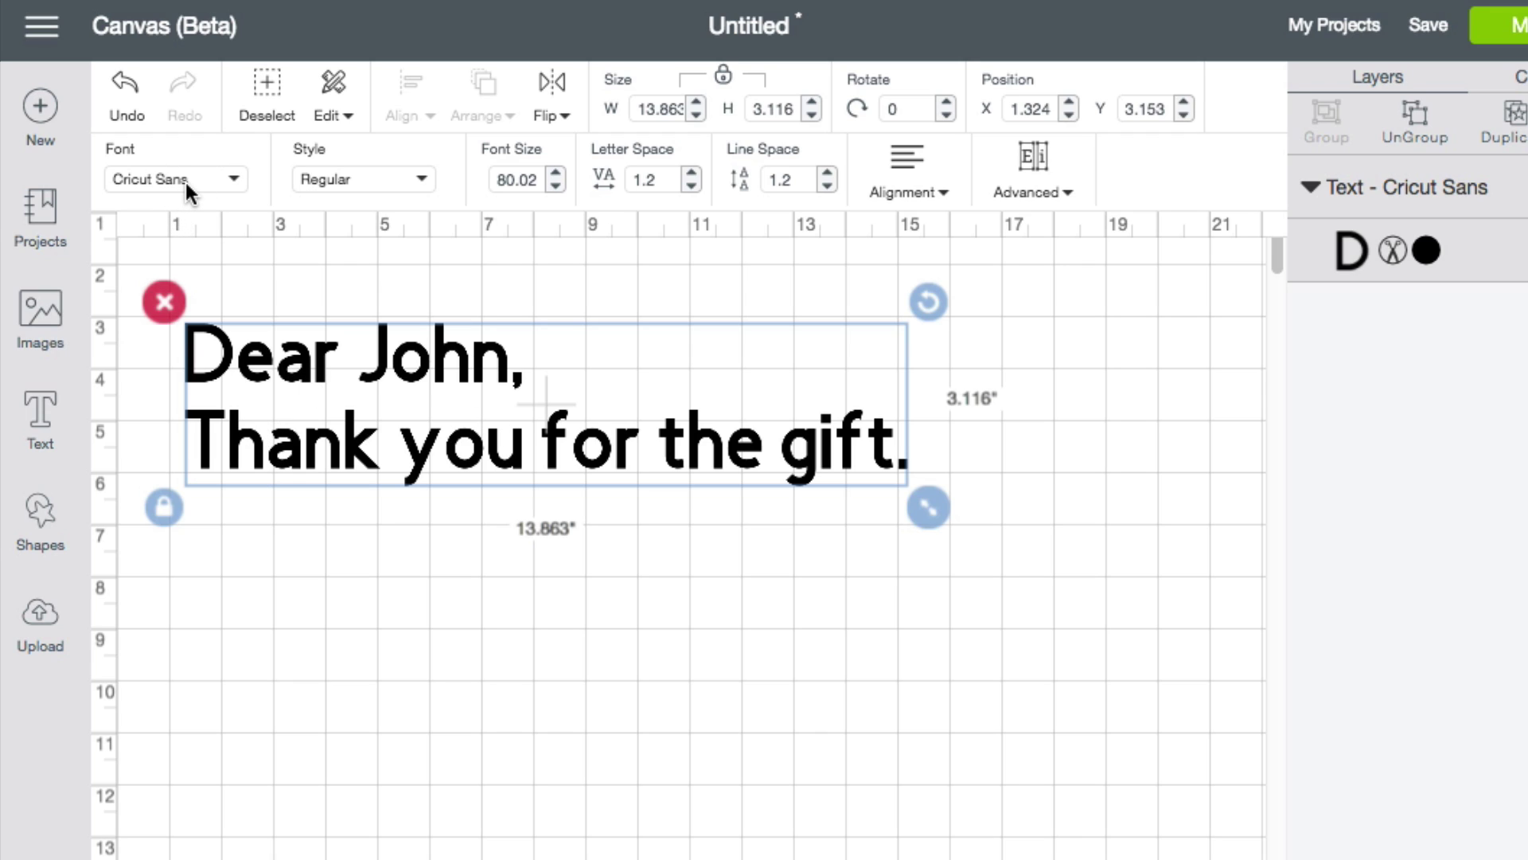
Browse the font list, switching between the All, System and Cricut font tabs.
left_click(234, 180)
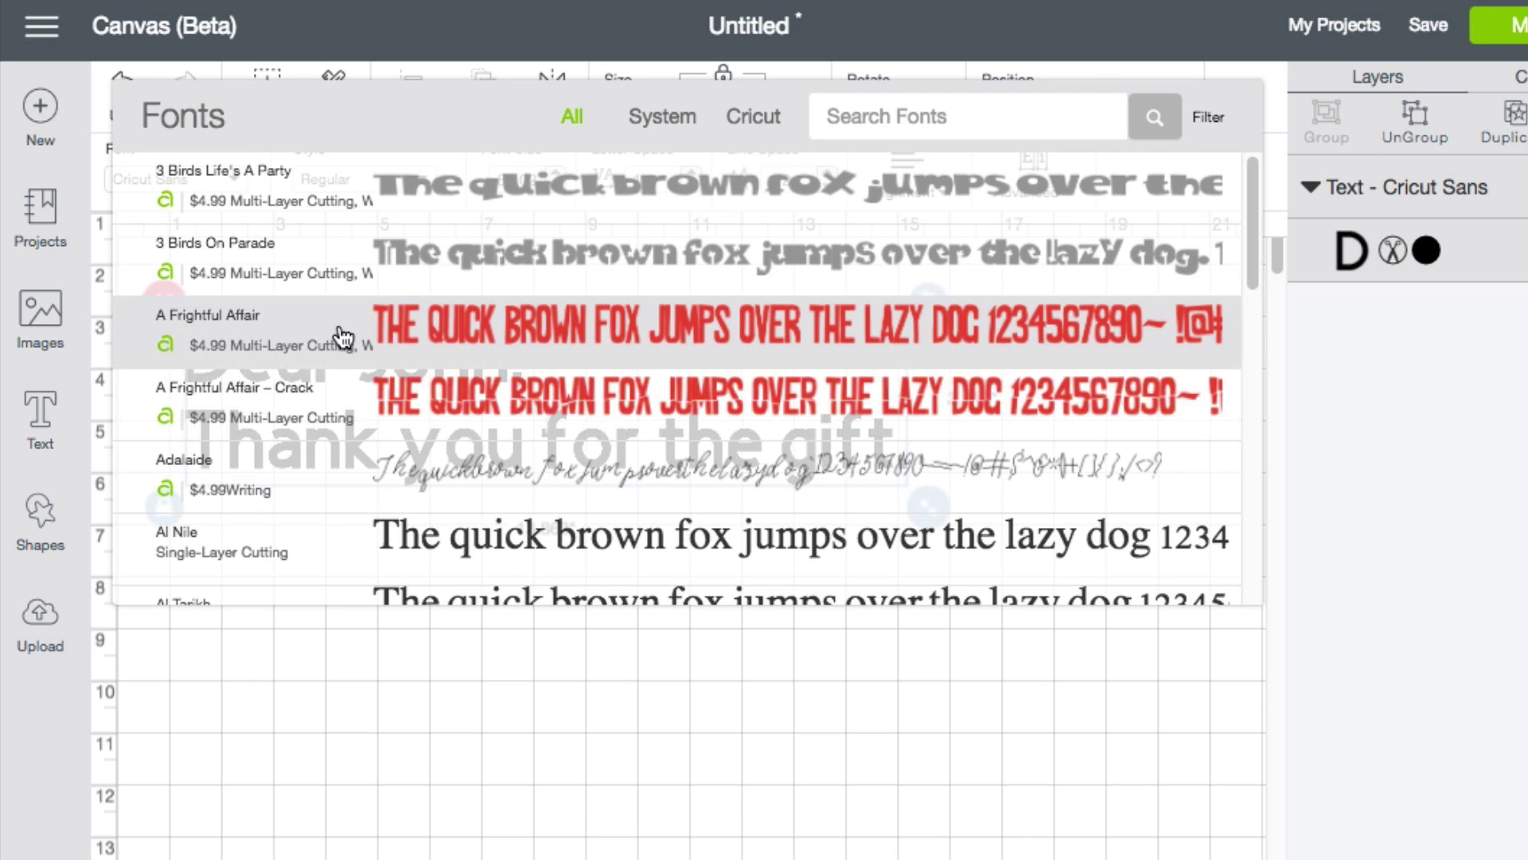
scroll(446, 374, "down", 3)
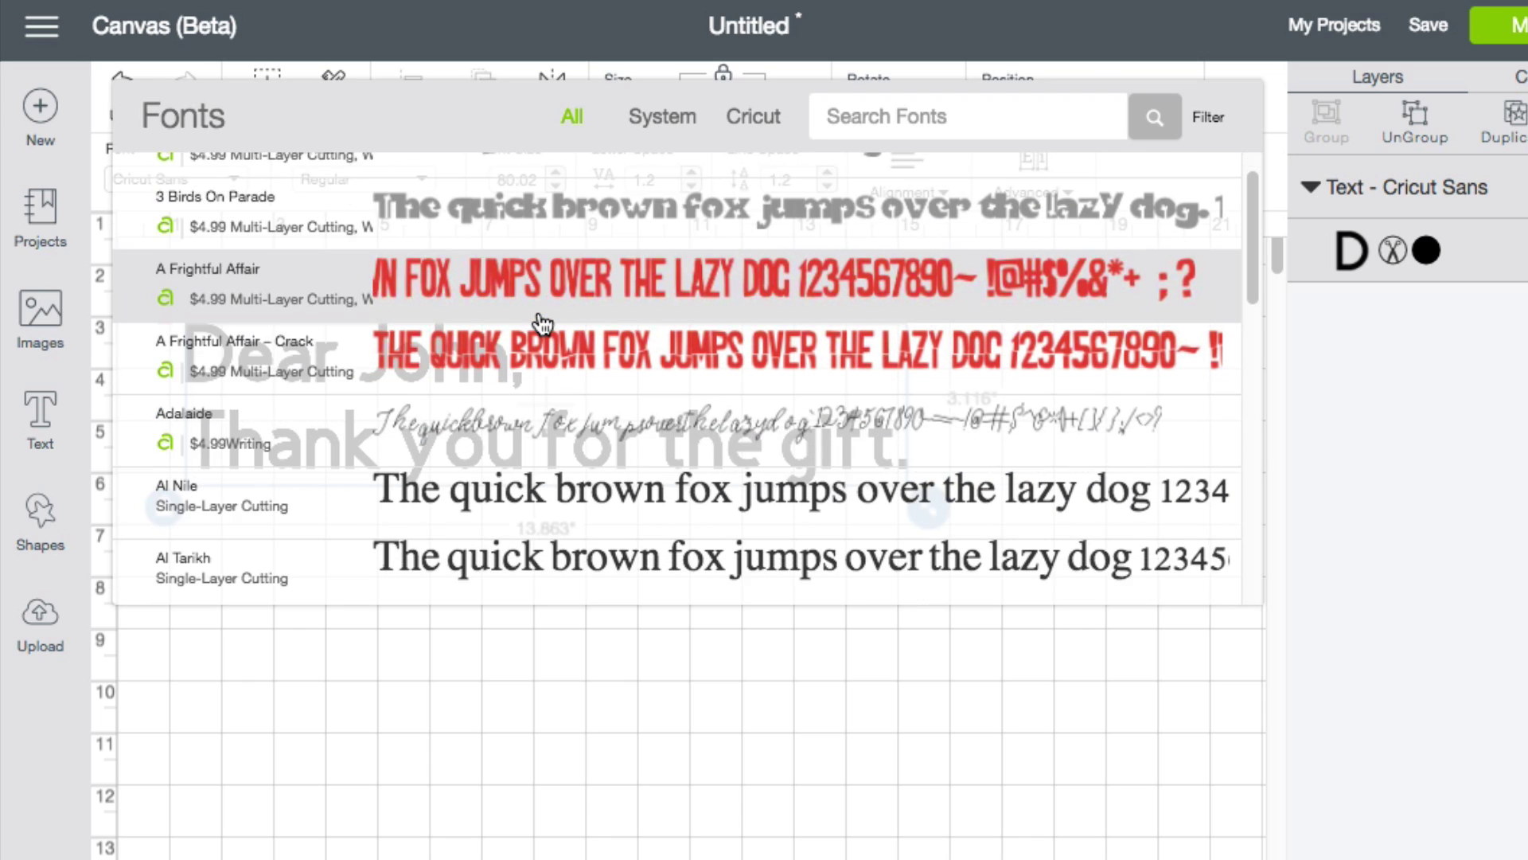
scroll(542, 324, "down", 4)
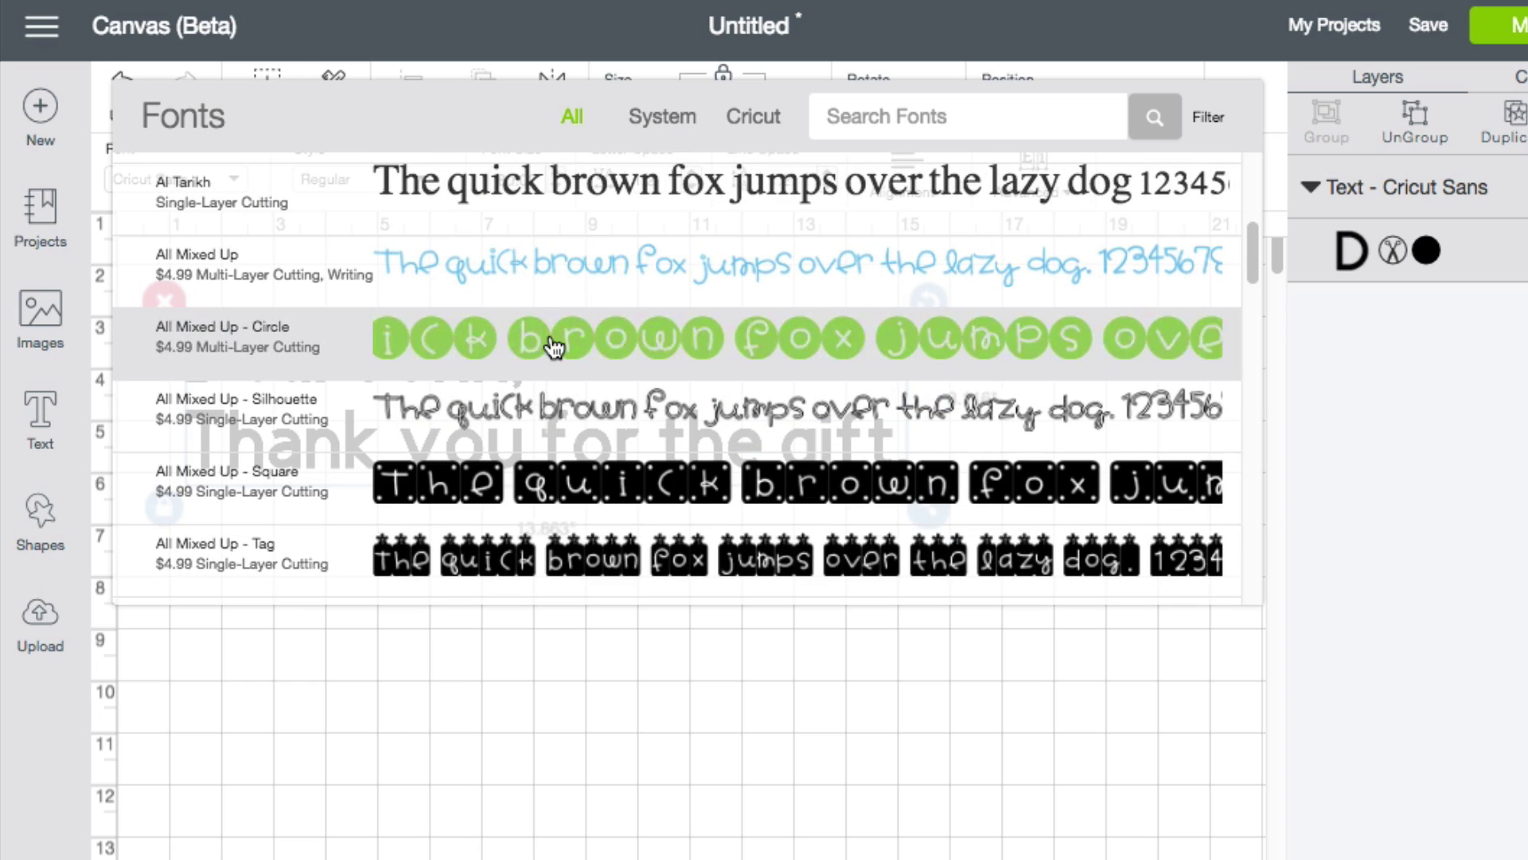
scroll(530, 403, "down", 1)
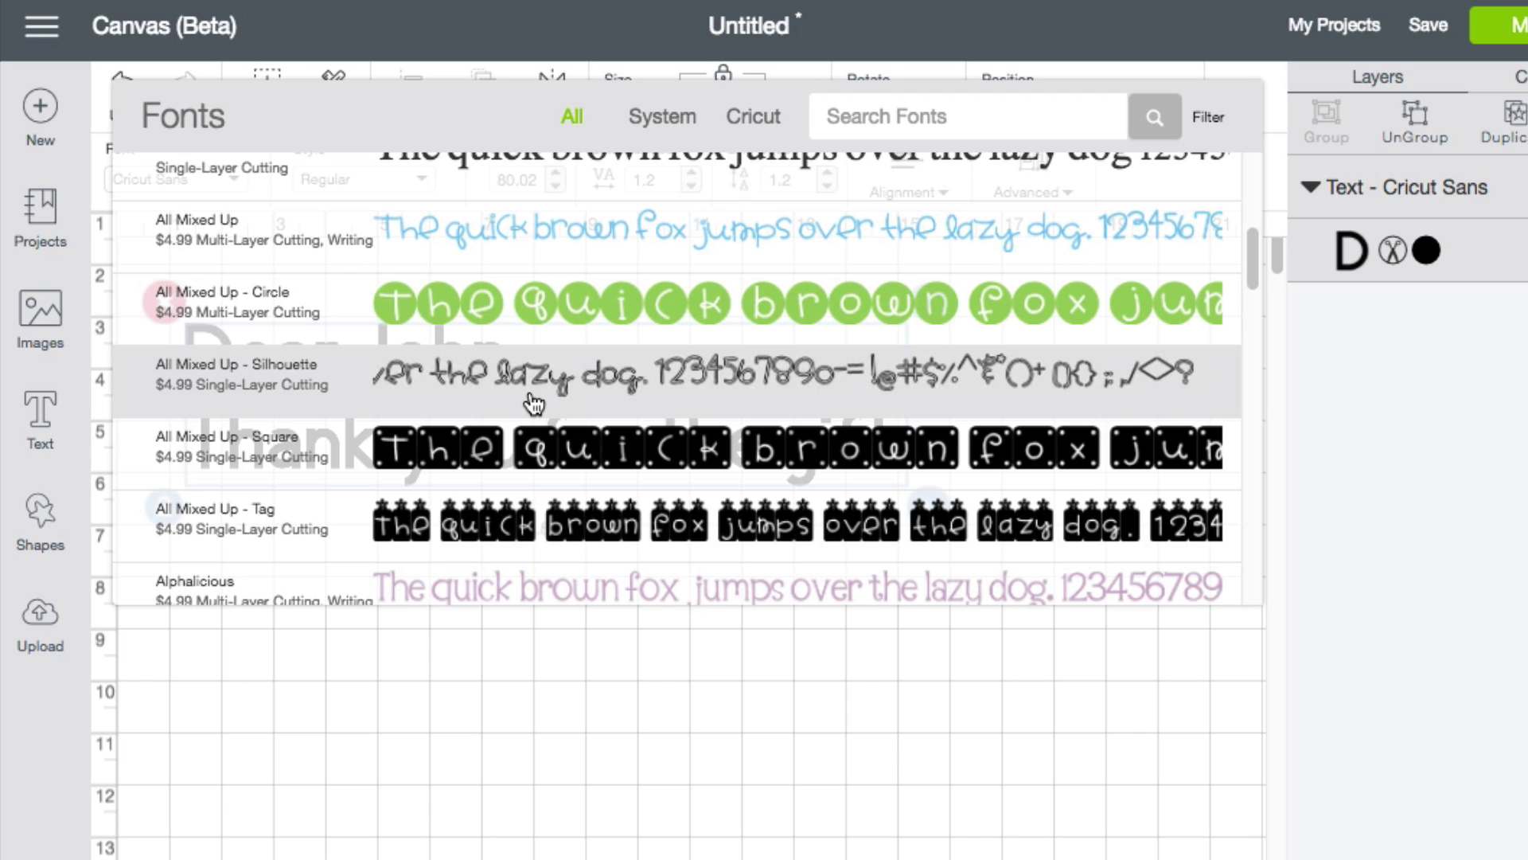
scroll(510, 414, "down", 10)
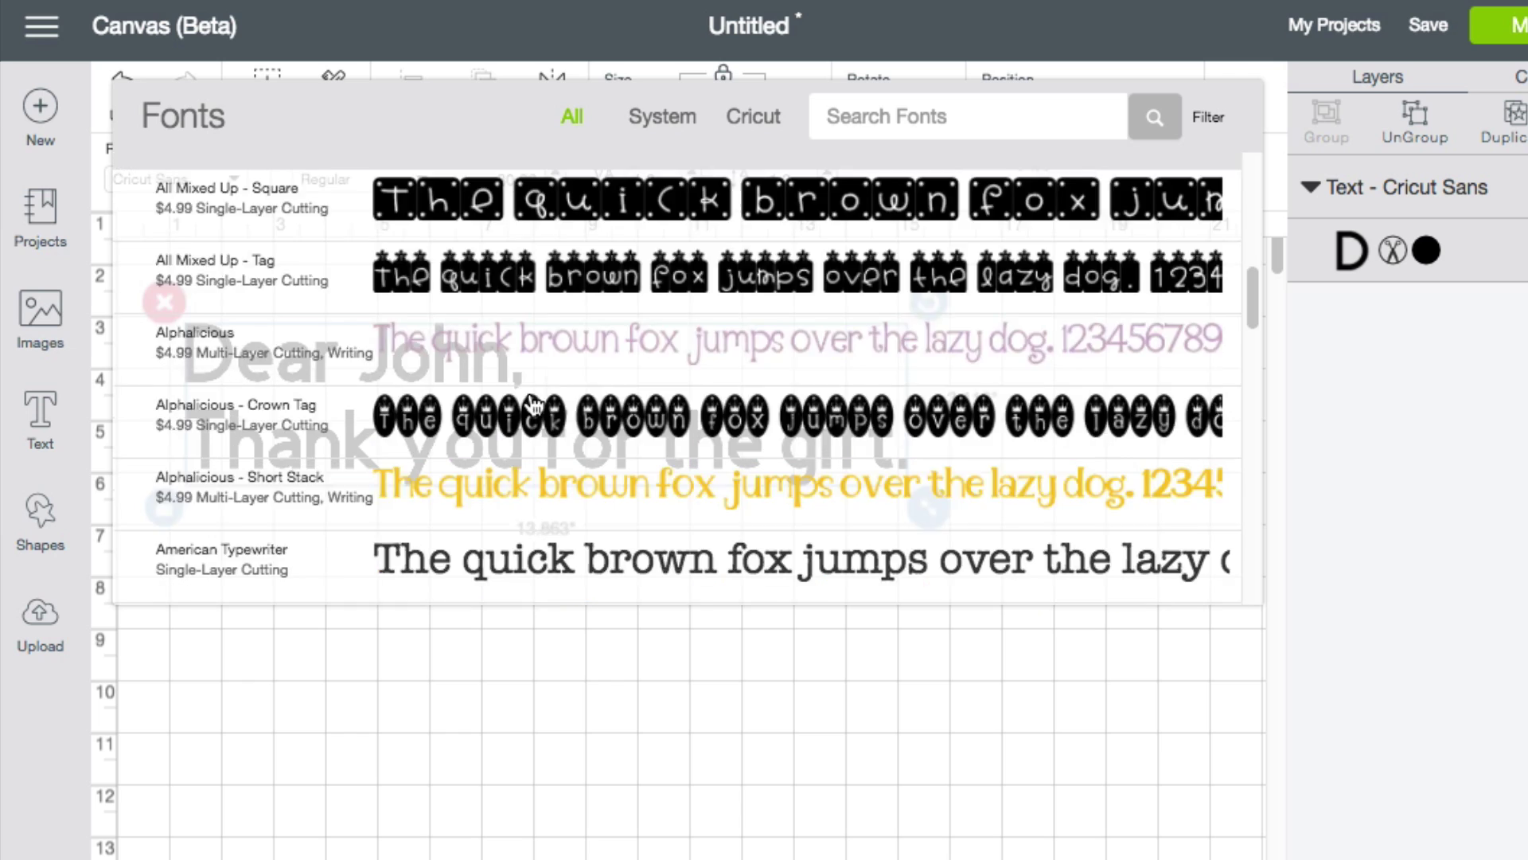
scroll(519, 415, "up", 9)
scroll(557, 390, "up", 5)
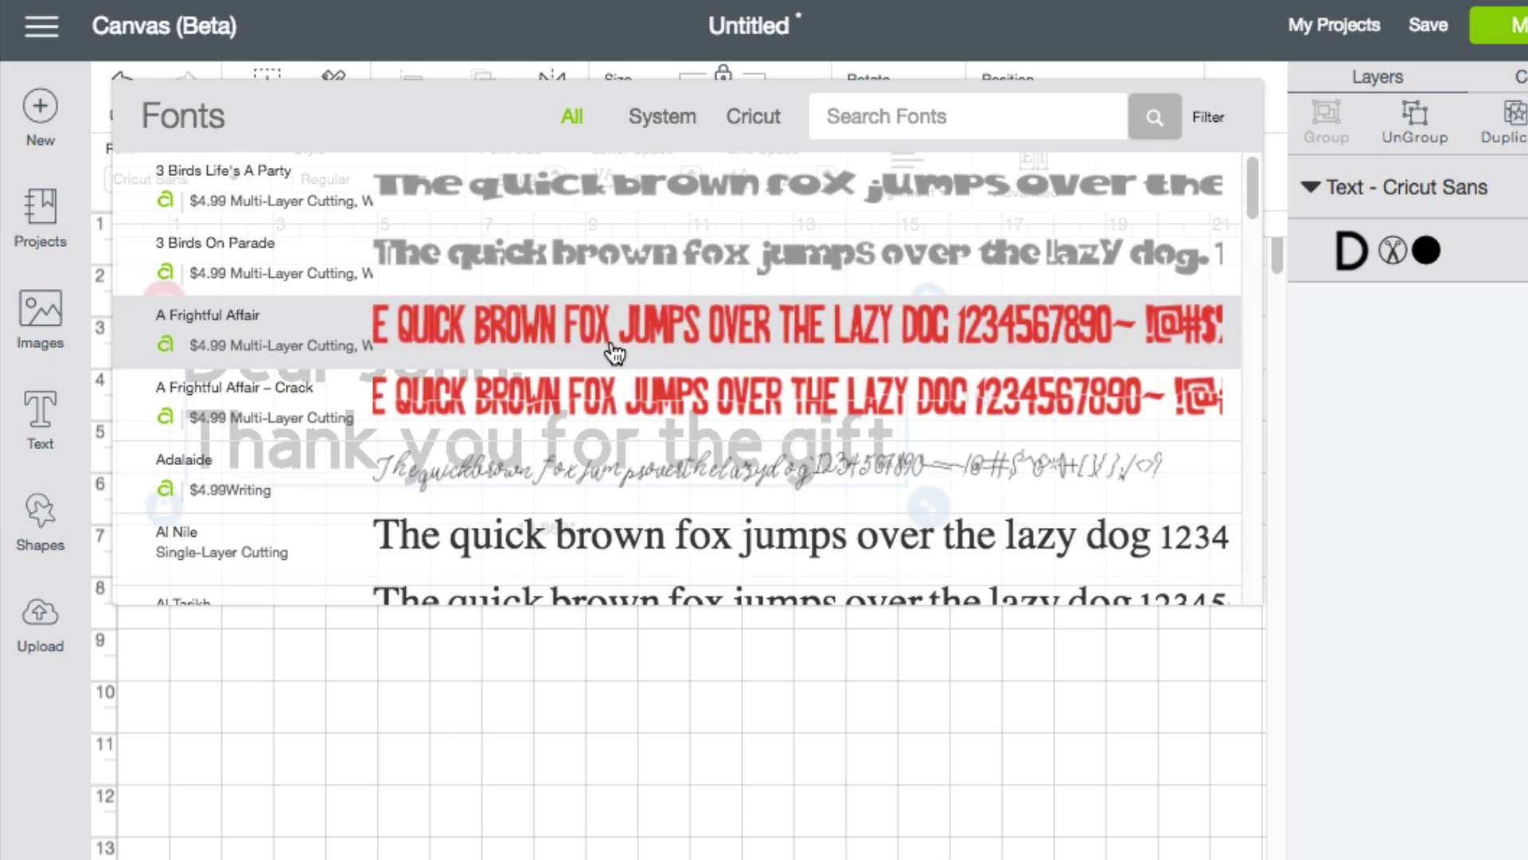
left_click(687, 126)
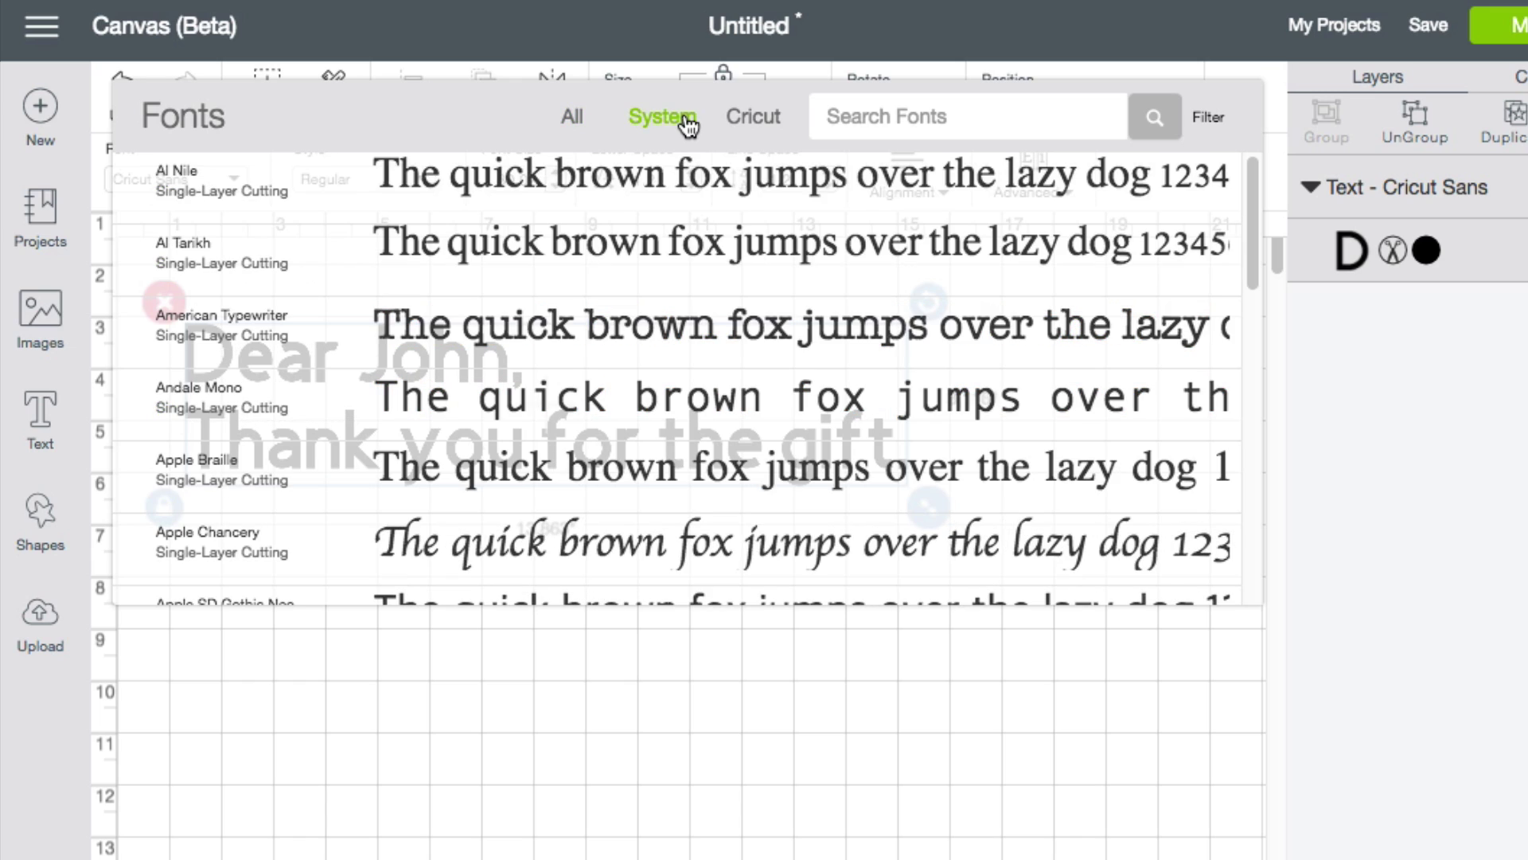
left_click(746, 125)
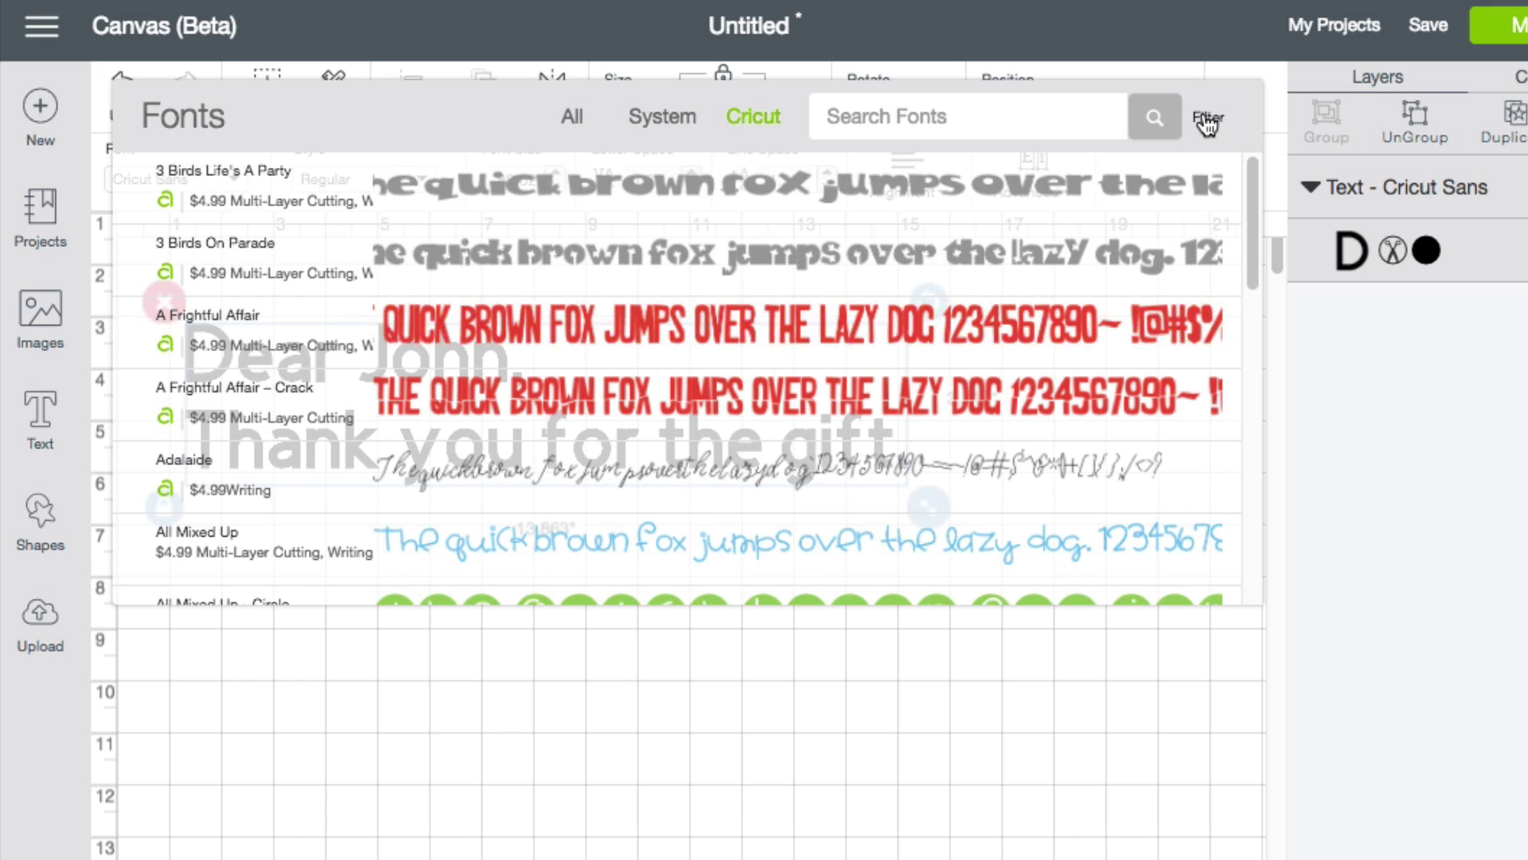
Filter the Cricut fonts to Writing-capable ones such as Adalaide and Alphalicious.
left_click(1210, 119)
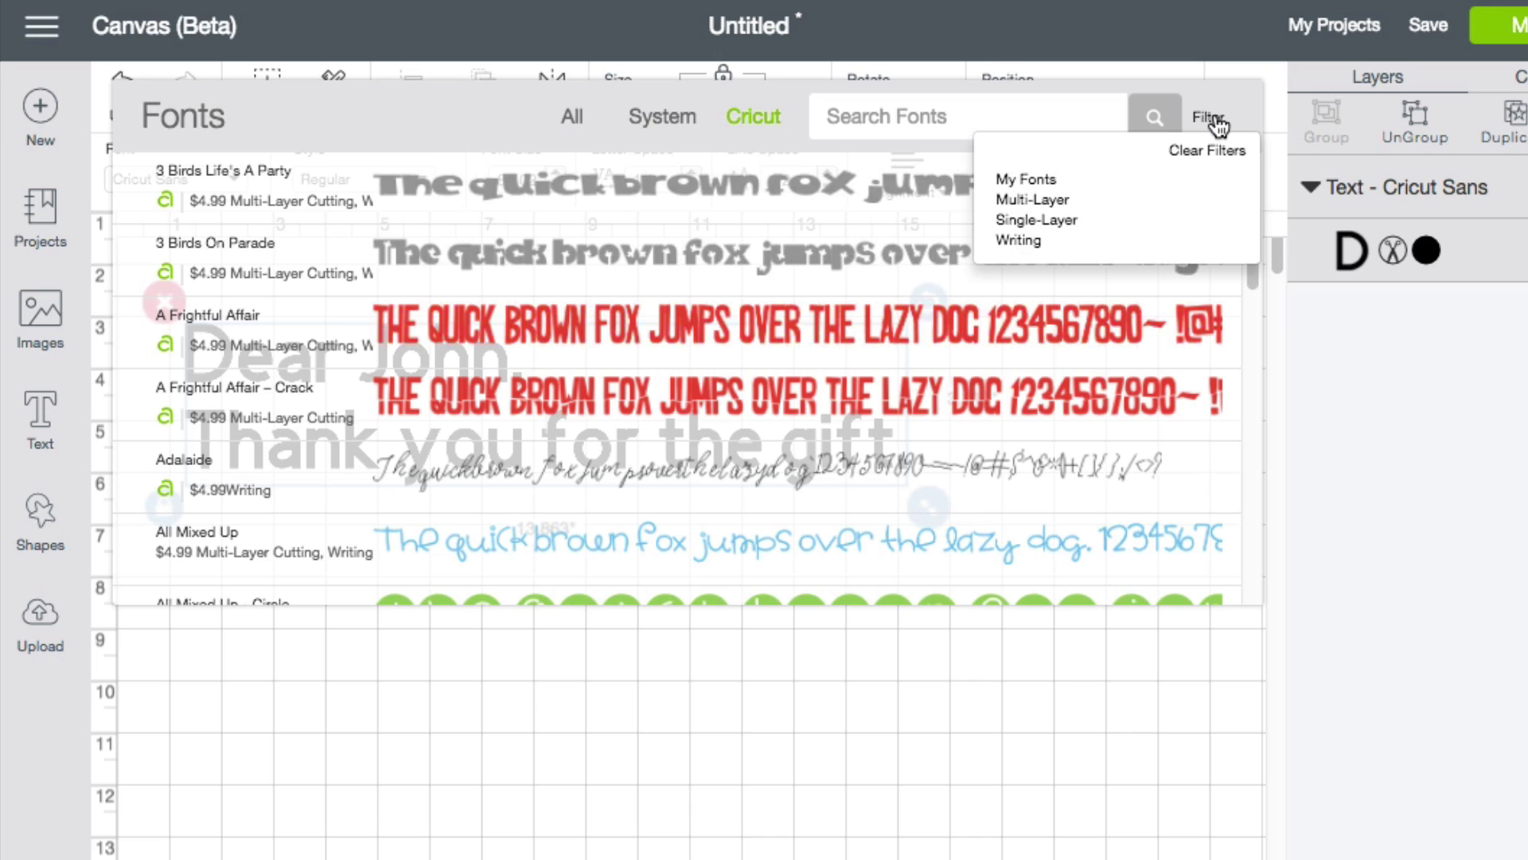
left_click(1033, 247)
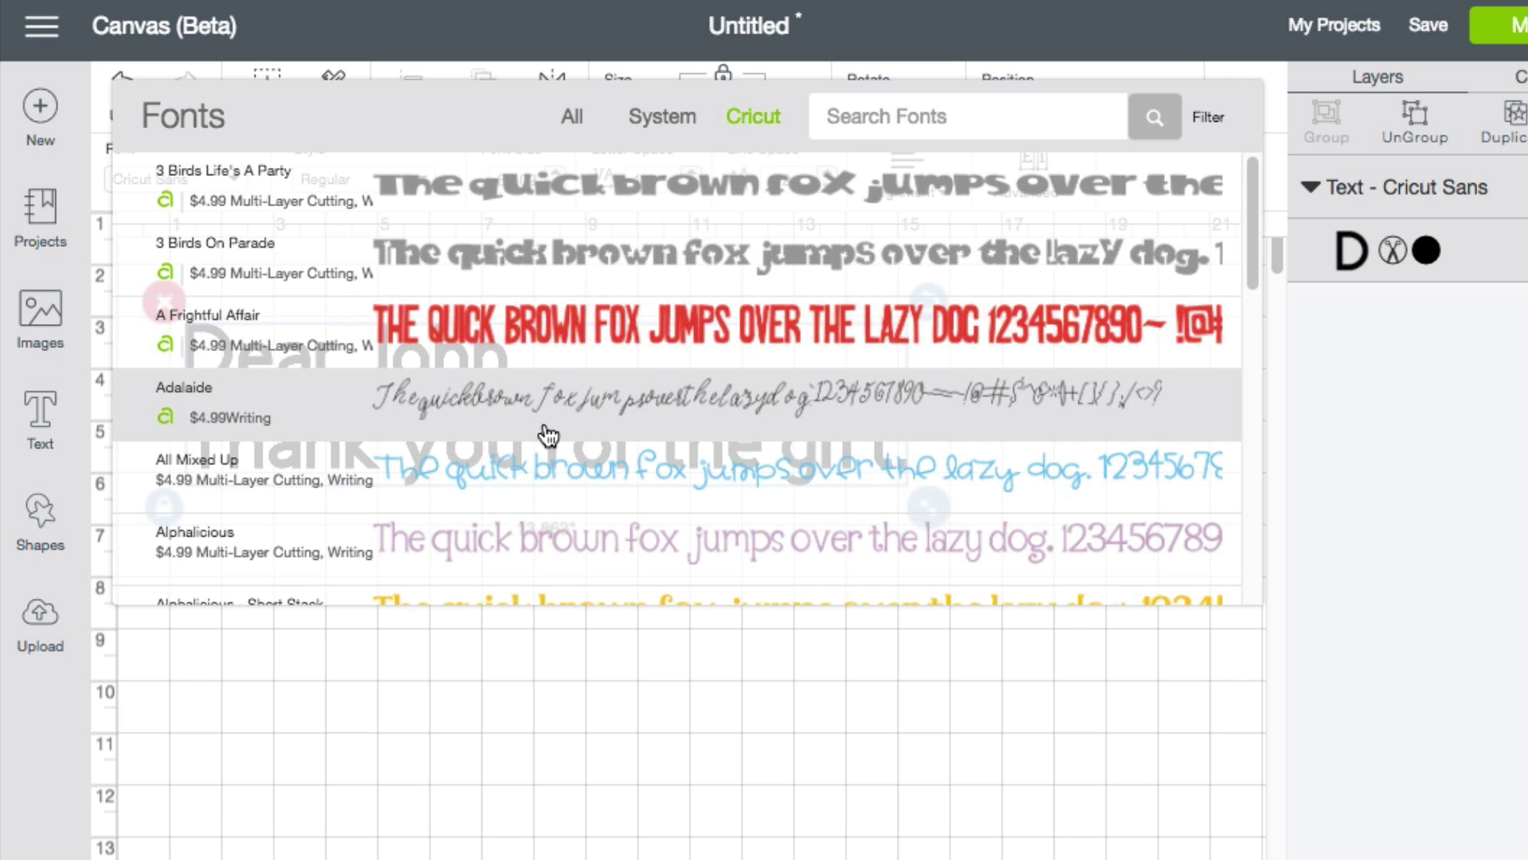
scroll(545, 438, "down", 1)
scroll(544, 445, "down", 3)
scroll(544, 444, "up", 5)
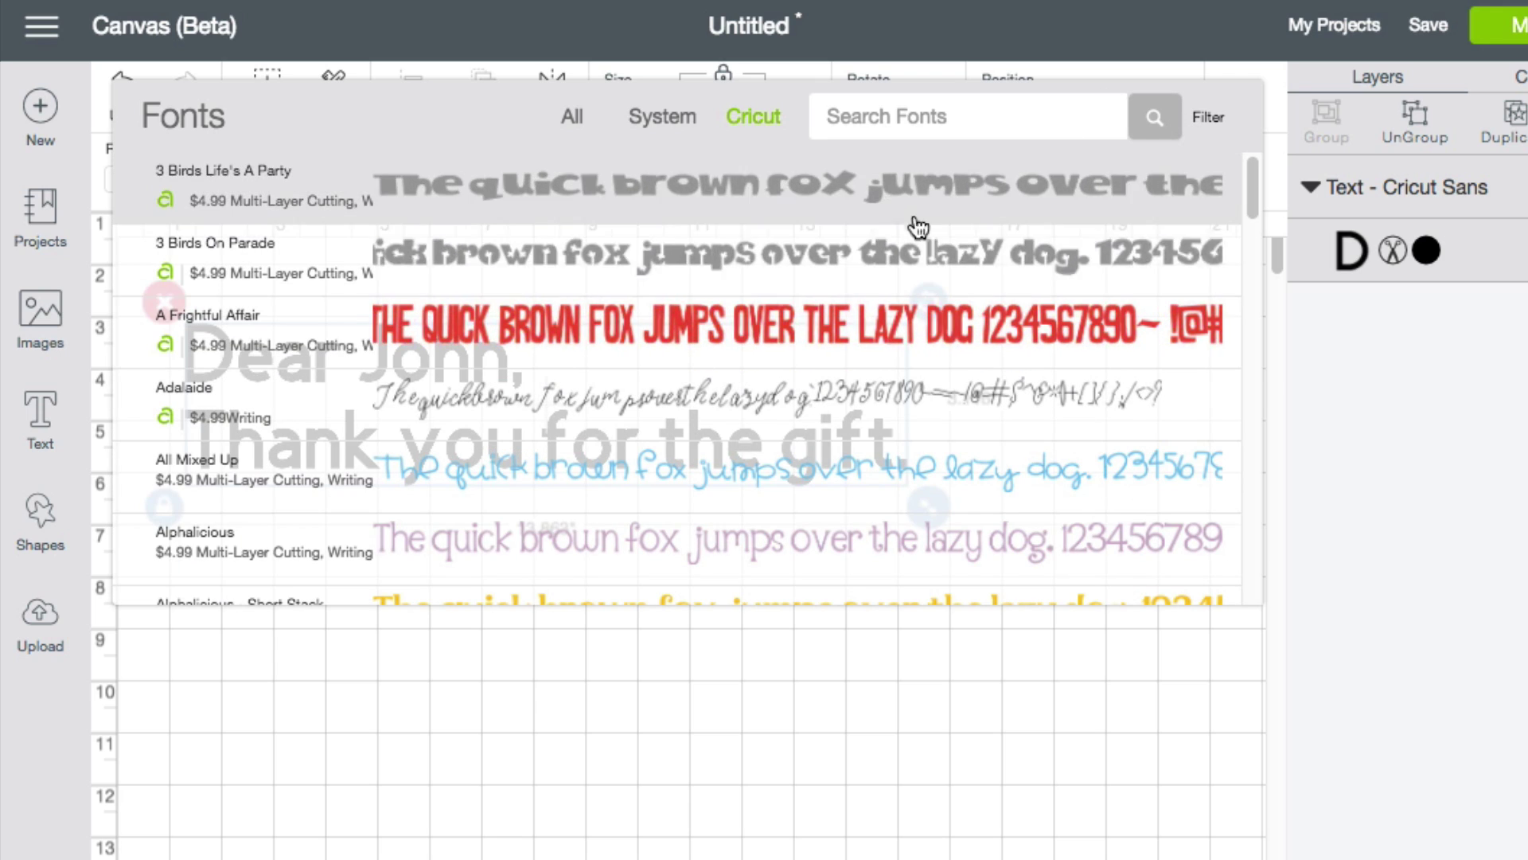
Close the font list, open the thank-you message for editing and enlarge its text box.
left_click(535, 756)
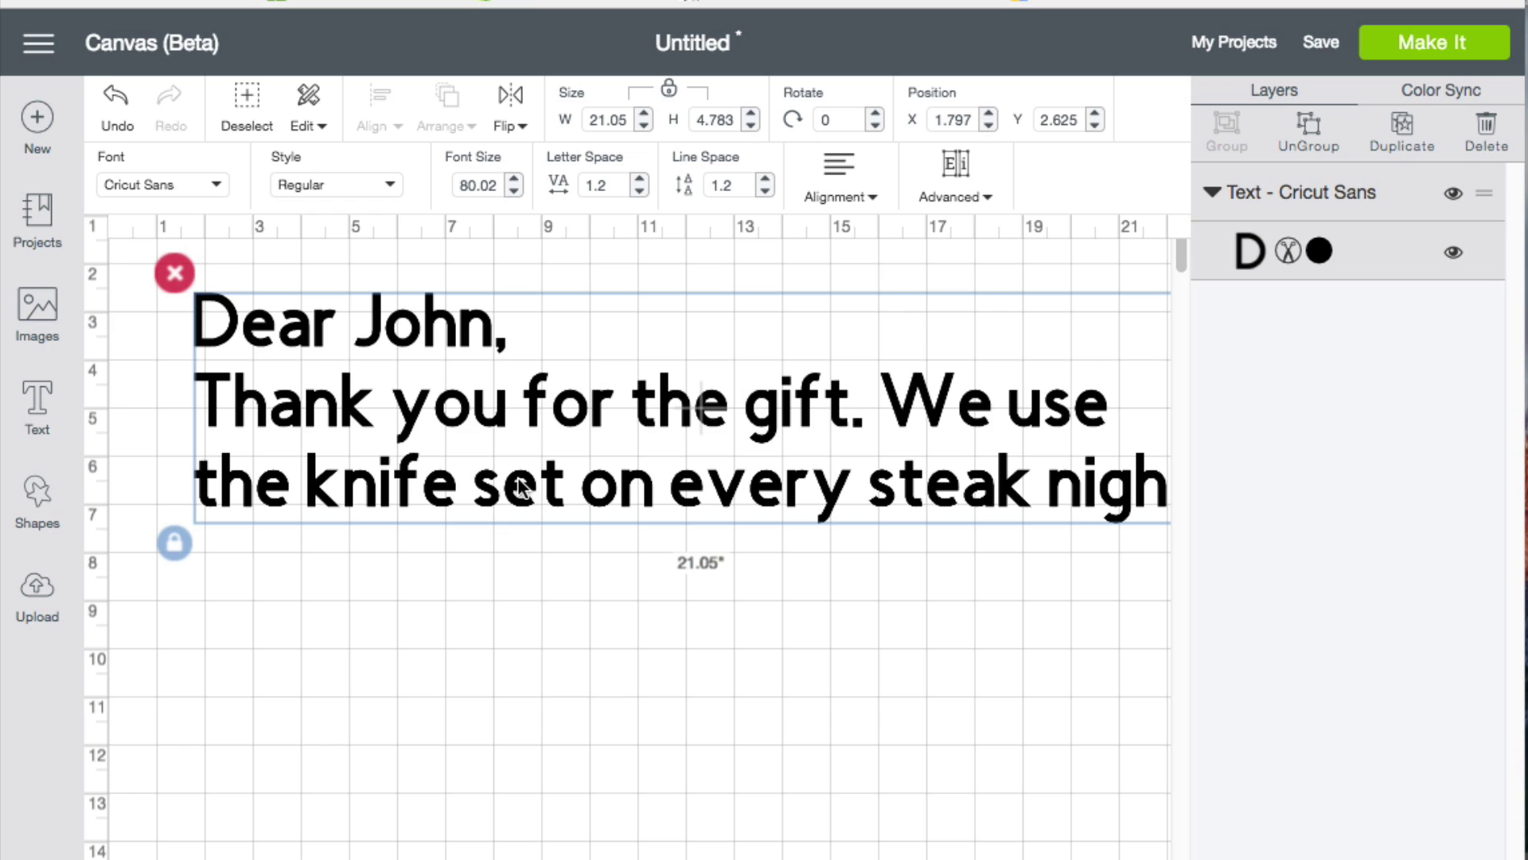
double_click(496, 486)
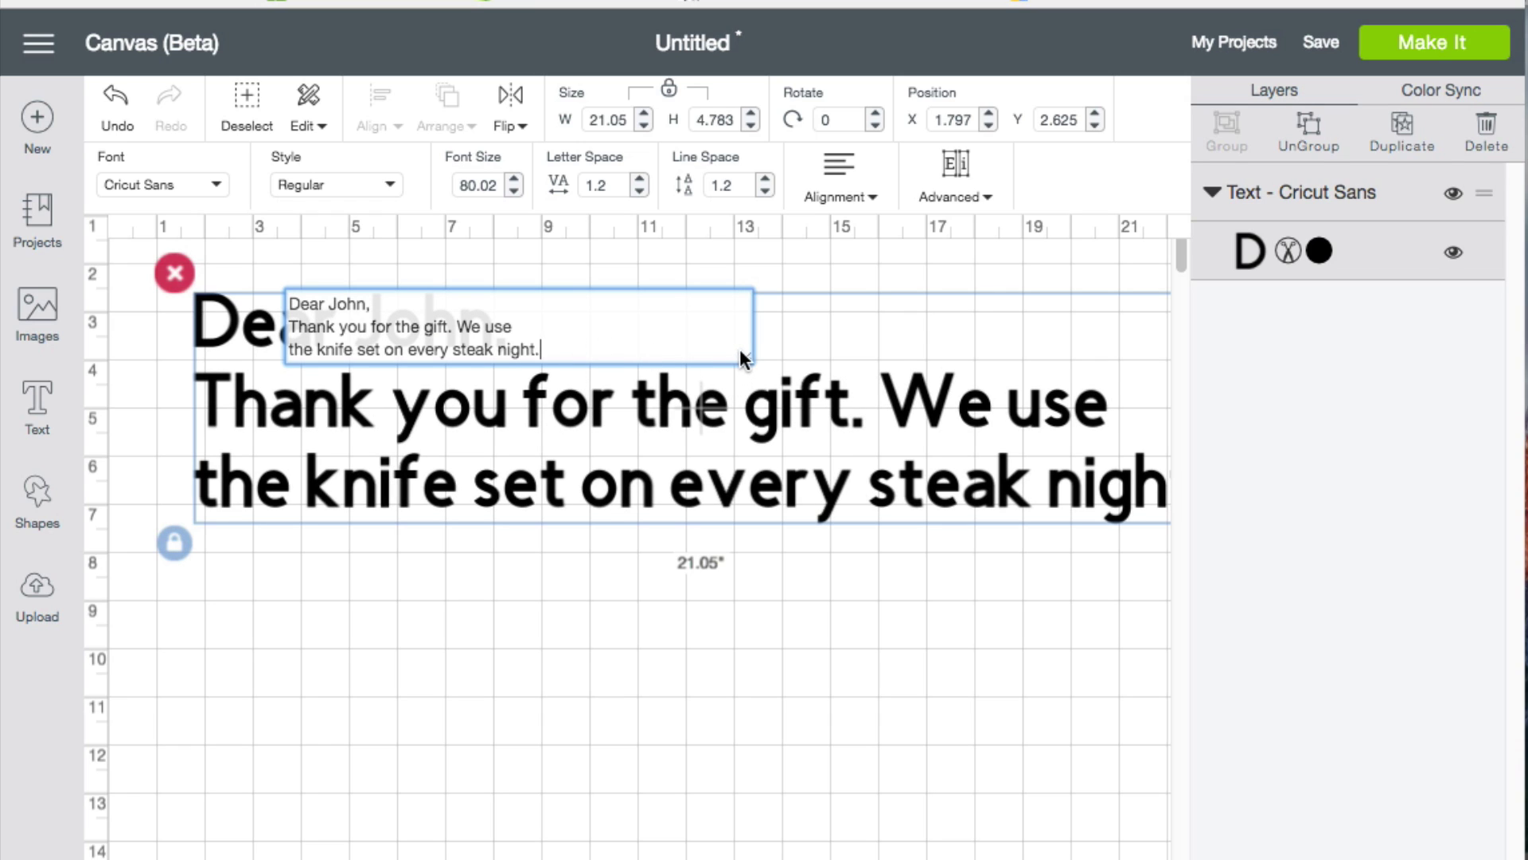
left_click_drag(750, 358, 798, 788)
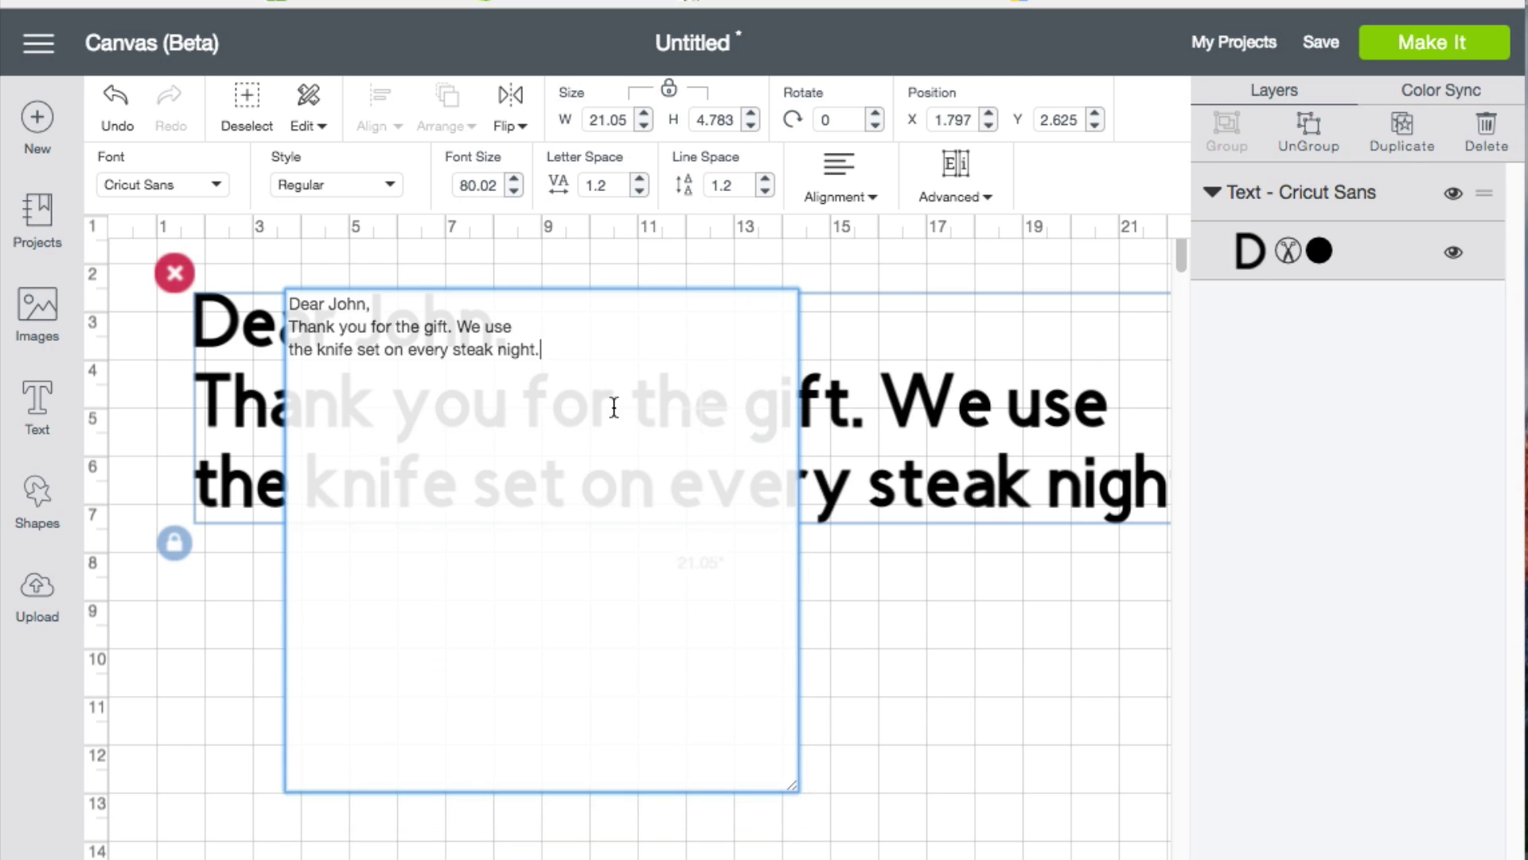
left_click_drag(553, 350, 267, 289)
key("ctrl+c")
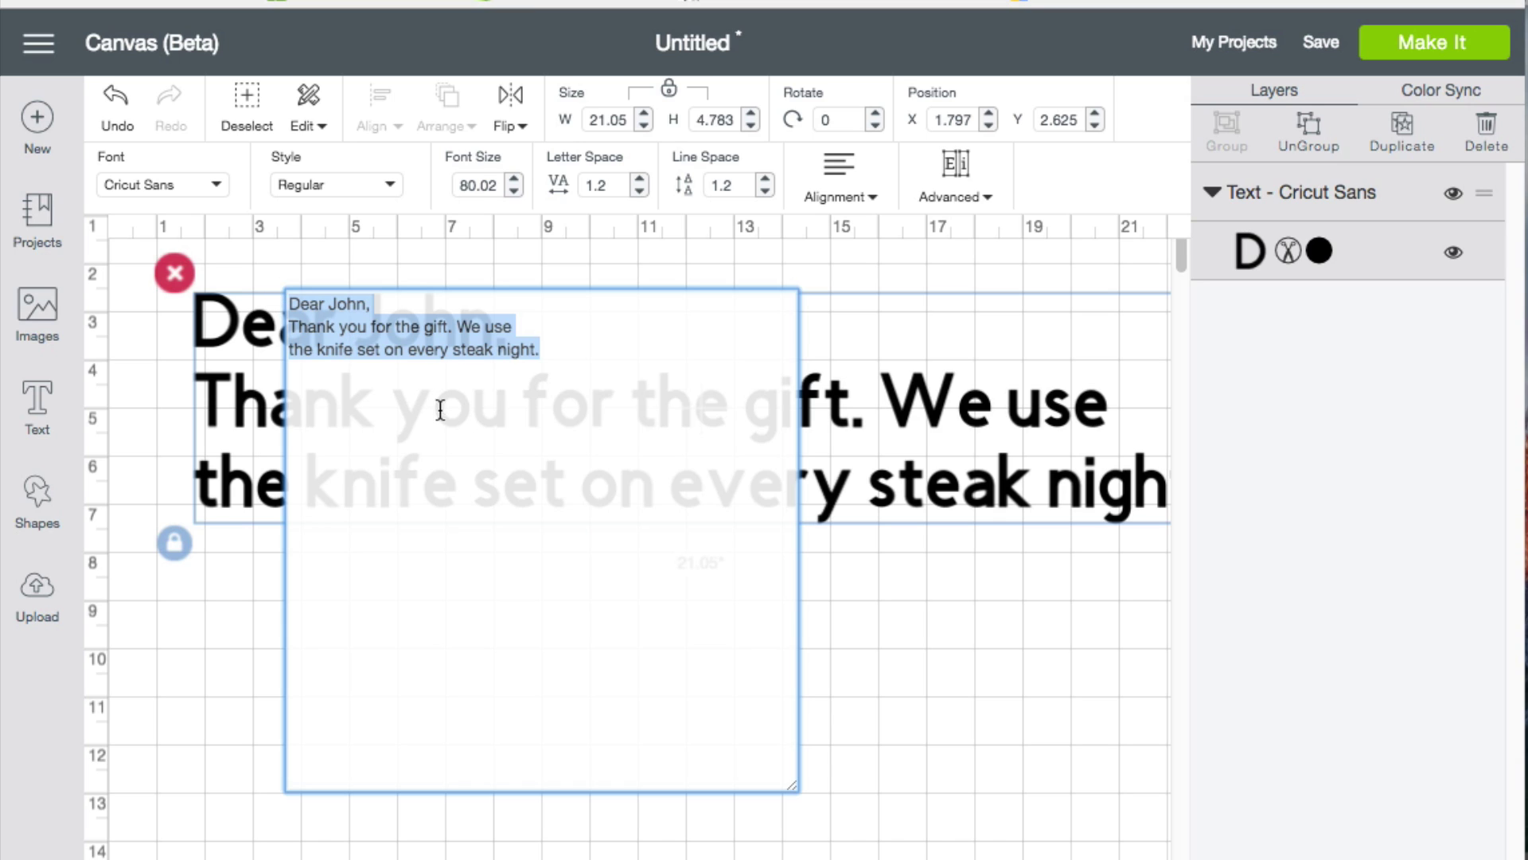
left_click(580, 351)
Paste the note lines twice more below so the message appears three times, then resize the box.
key("Return")
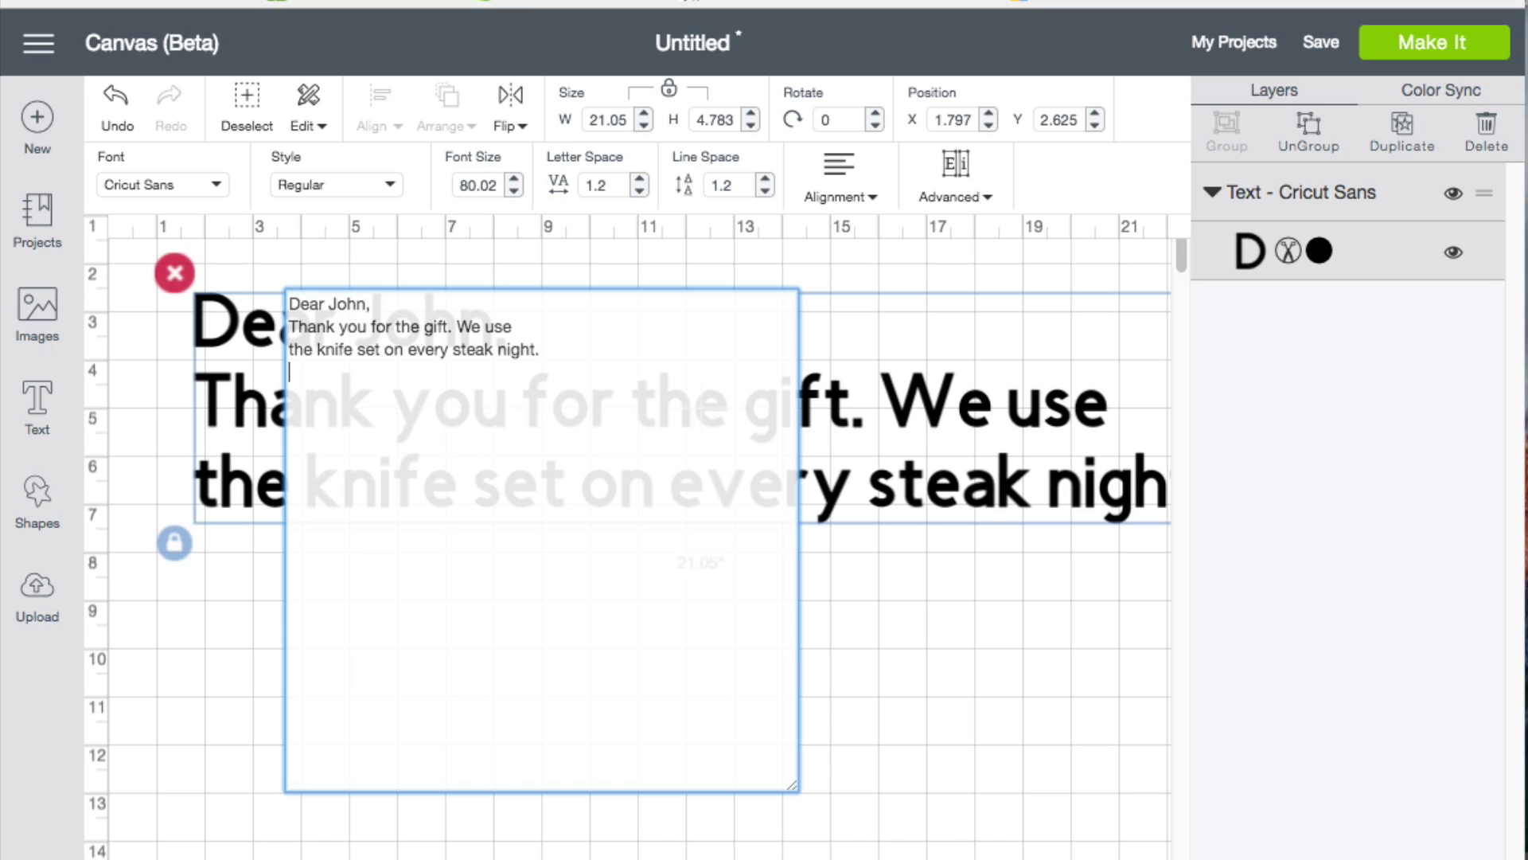
key("ctrl+v")
key("Return")
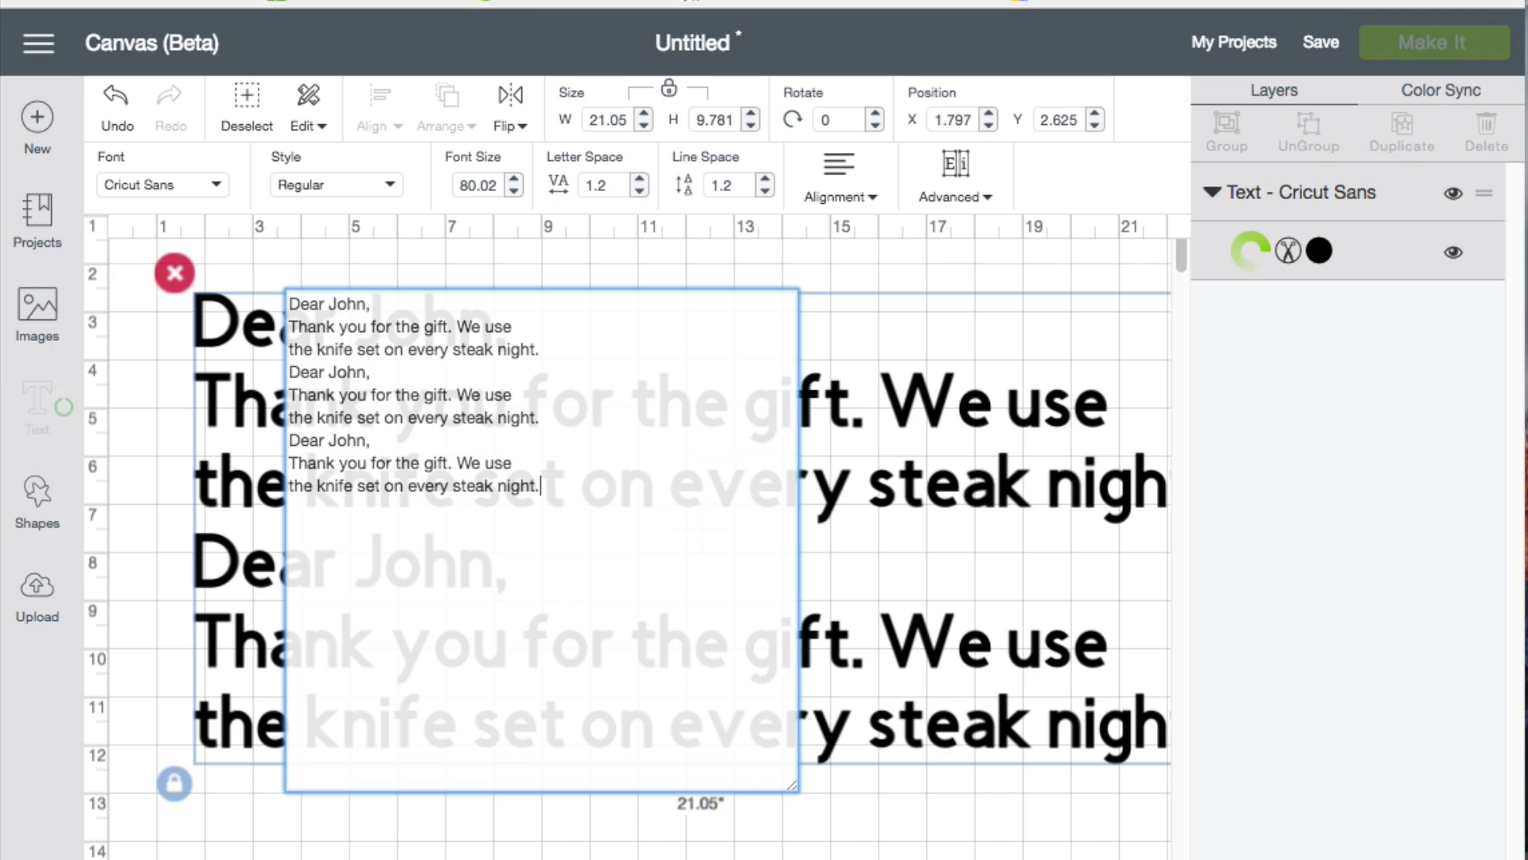
key("ctrl+v")
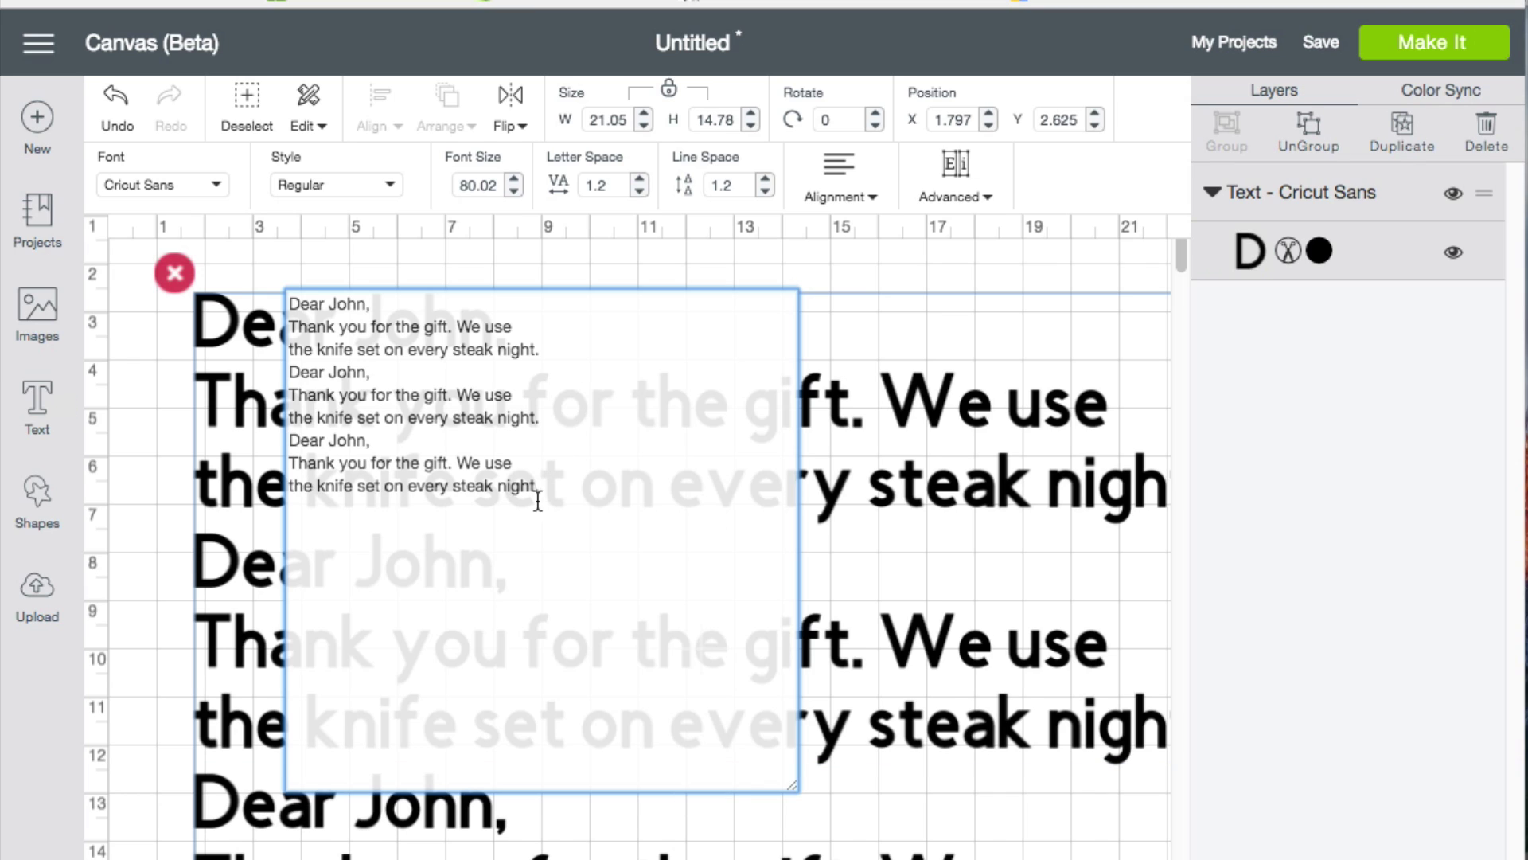
left_click_drag(792, 787, 748, 379)
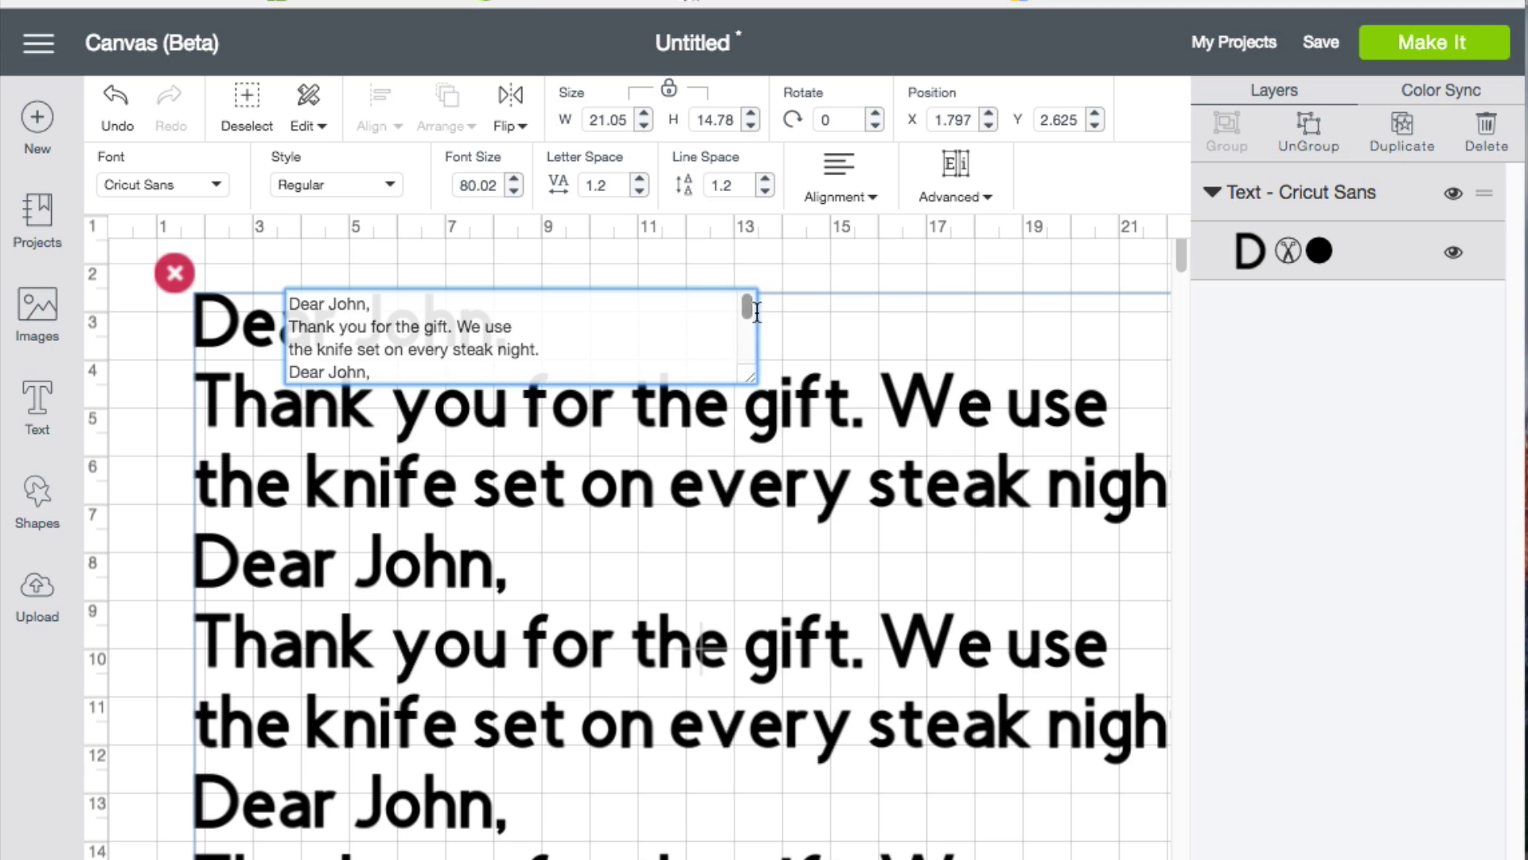
left_click_drag(747, 307, 838, 710)
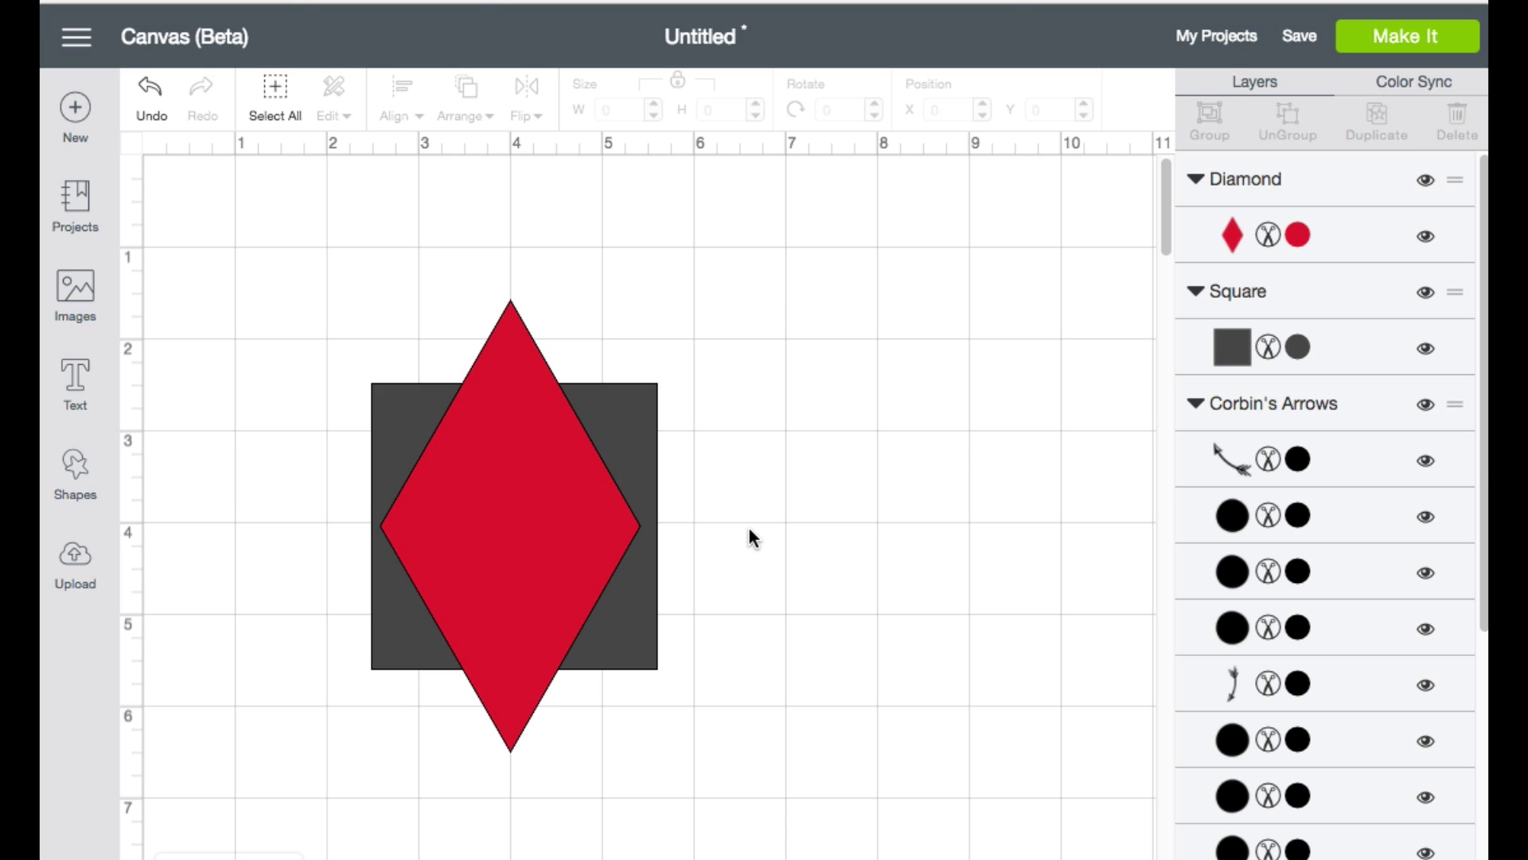
key("question")
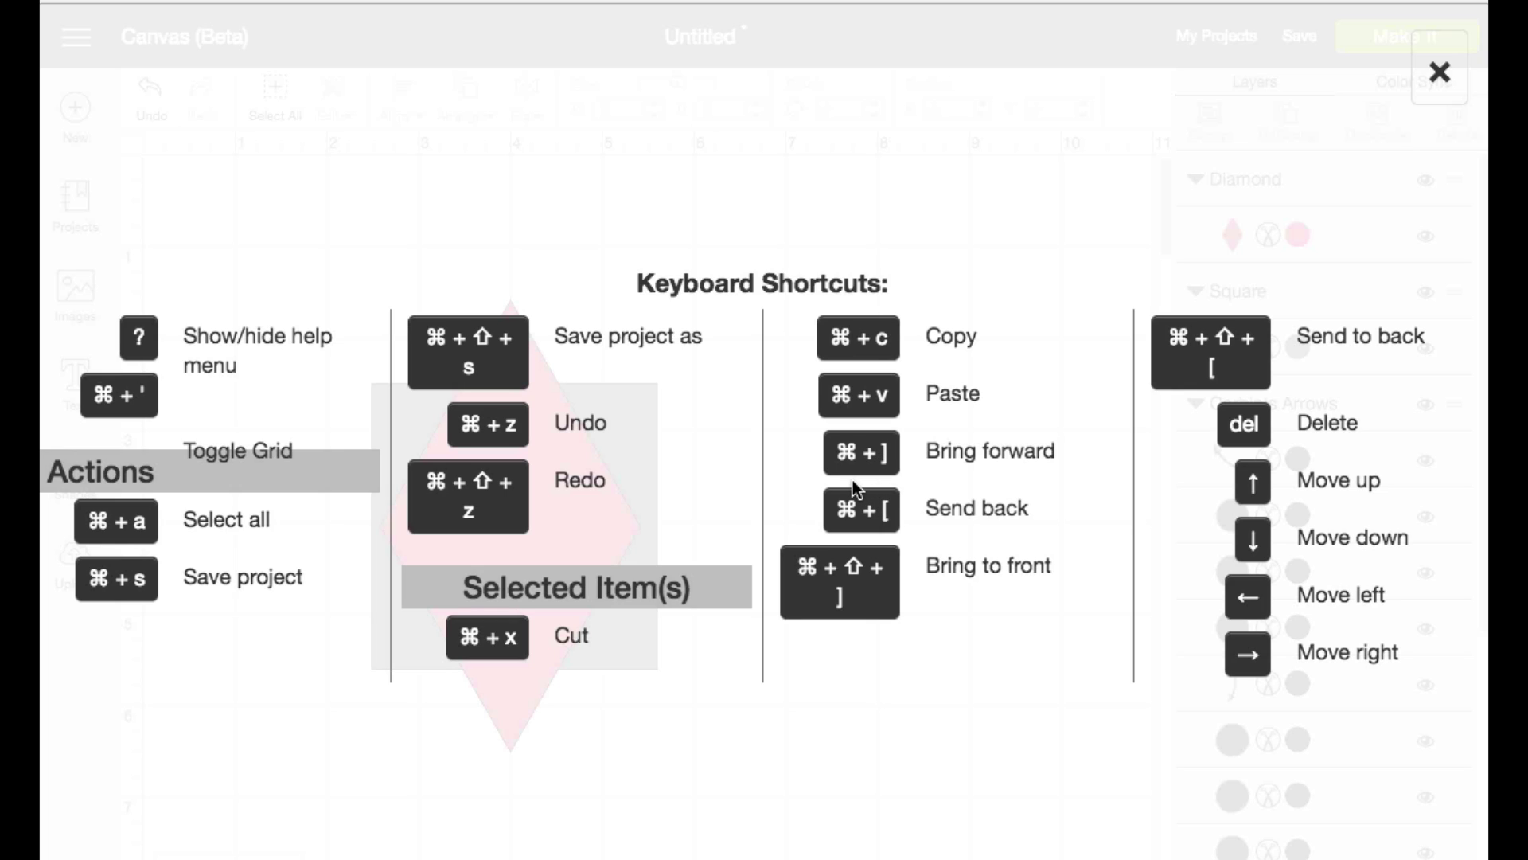
left_click(1441, 72)
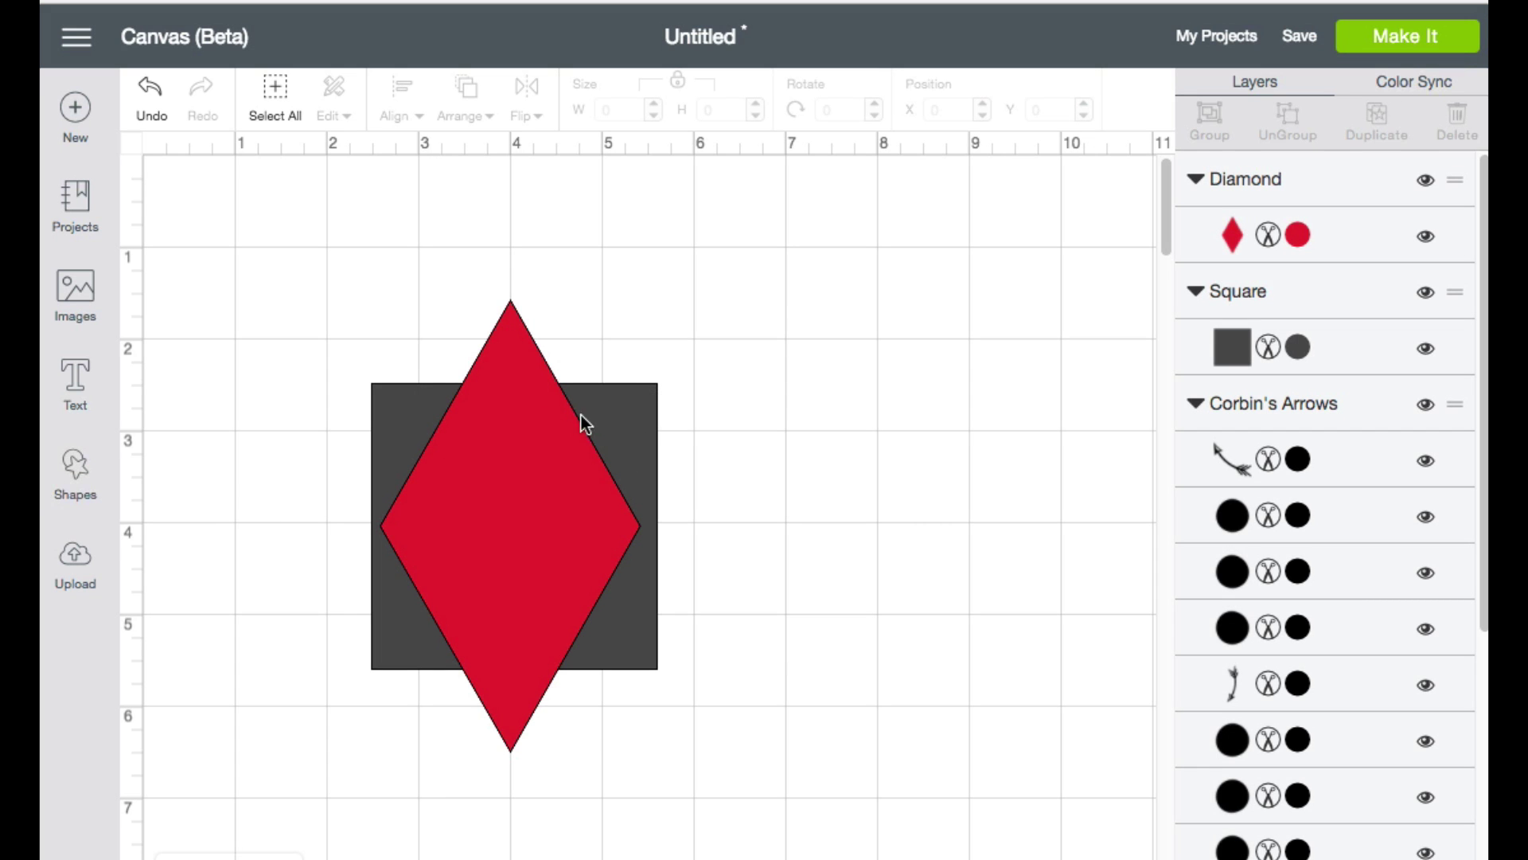
Send the red diamond behind the dark square with Cmd+Shift+[, back to front with Cmd+Shift+], then show shortcuts with ?
left_click(621, 401)
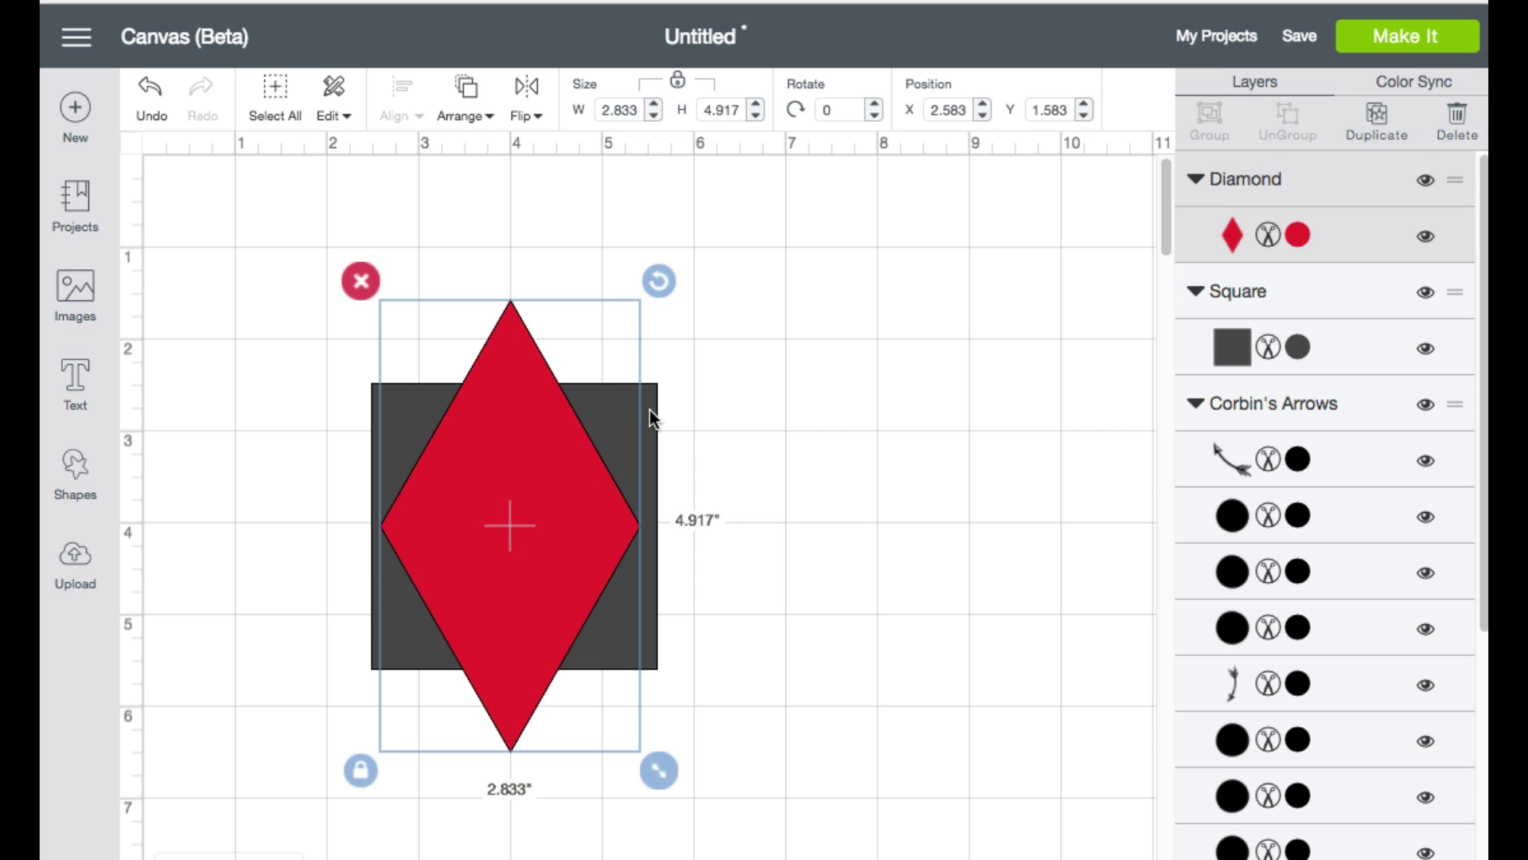
left_click(652, 411)
left_click(555, 454)
key("super+bracketleft")
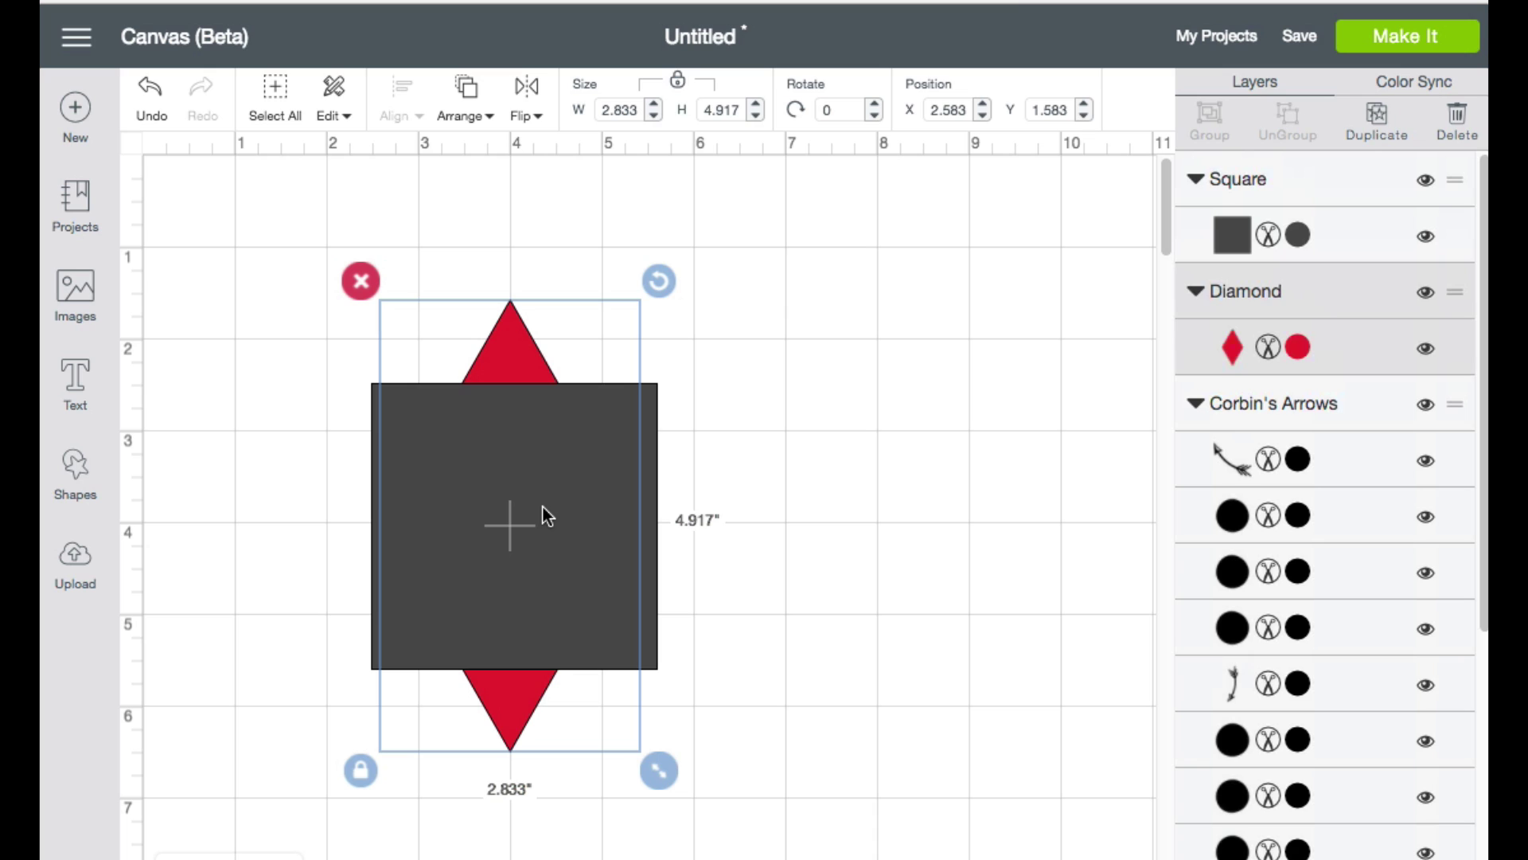
key("super+bracketright")
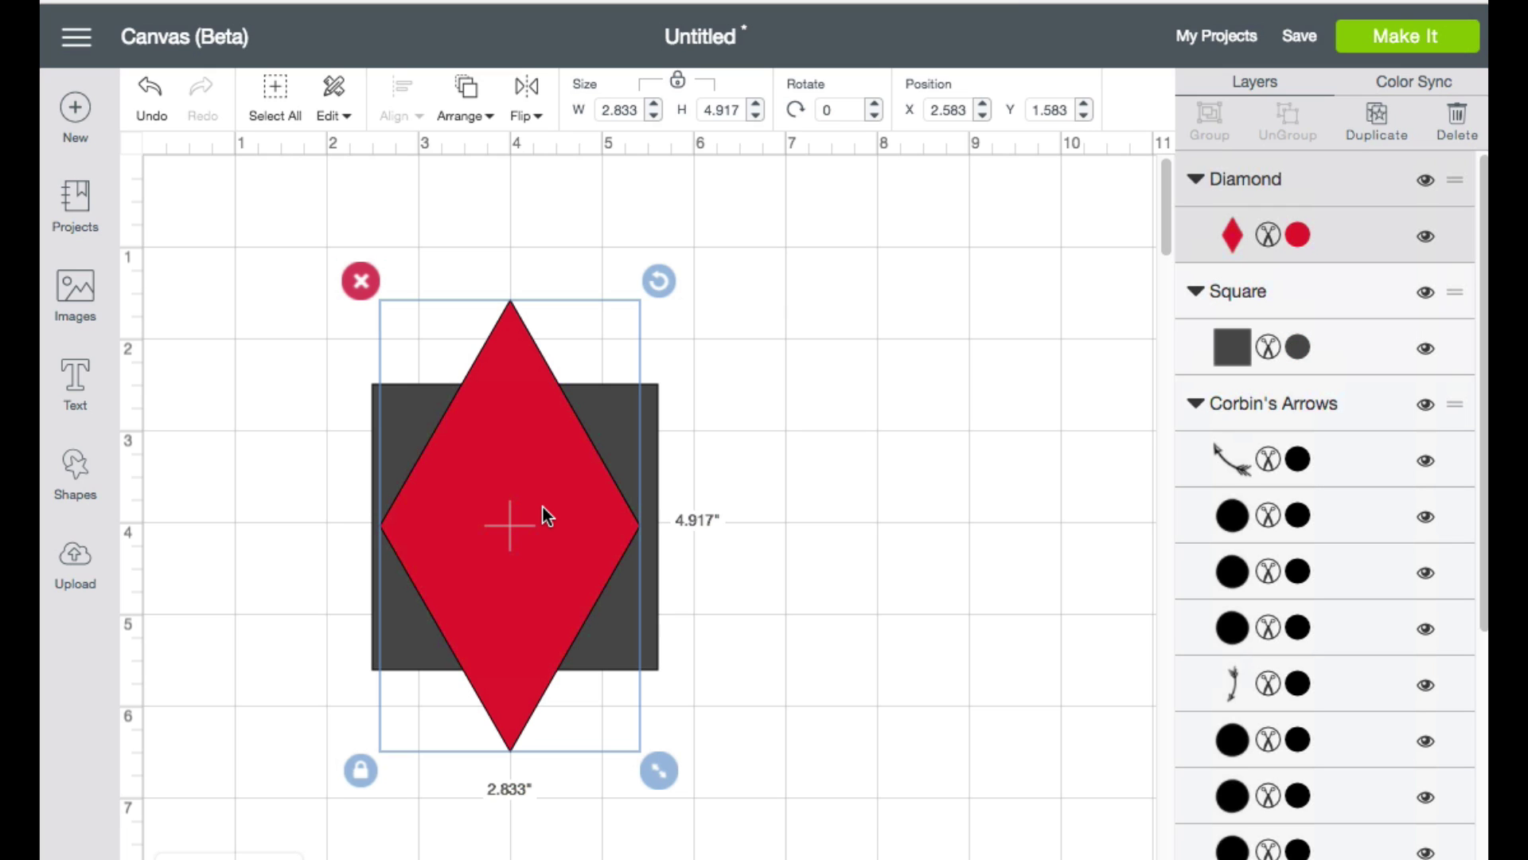
key("question")
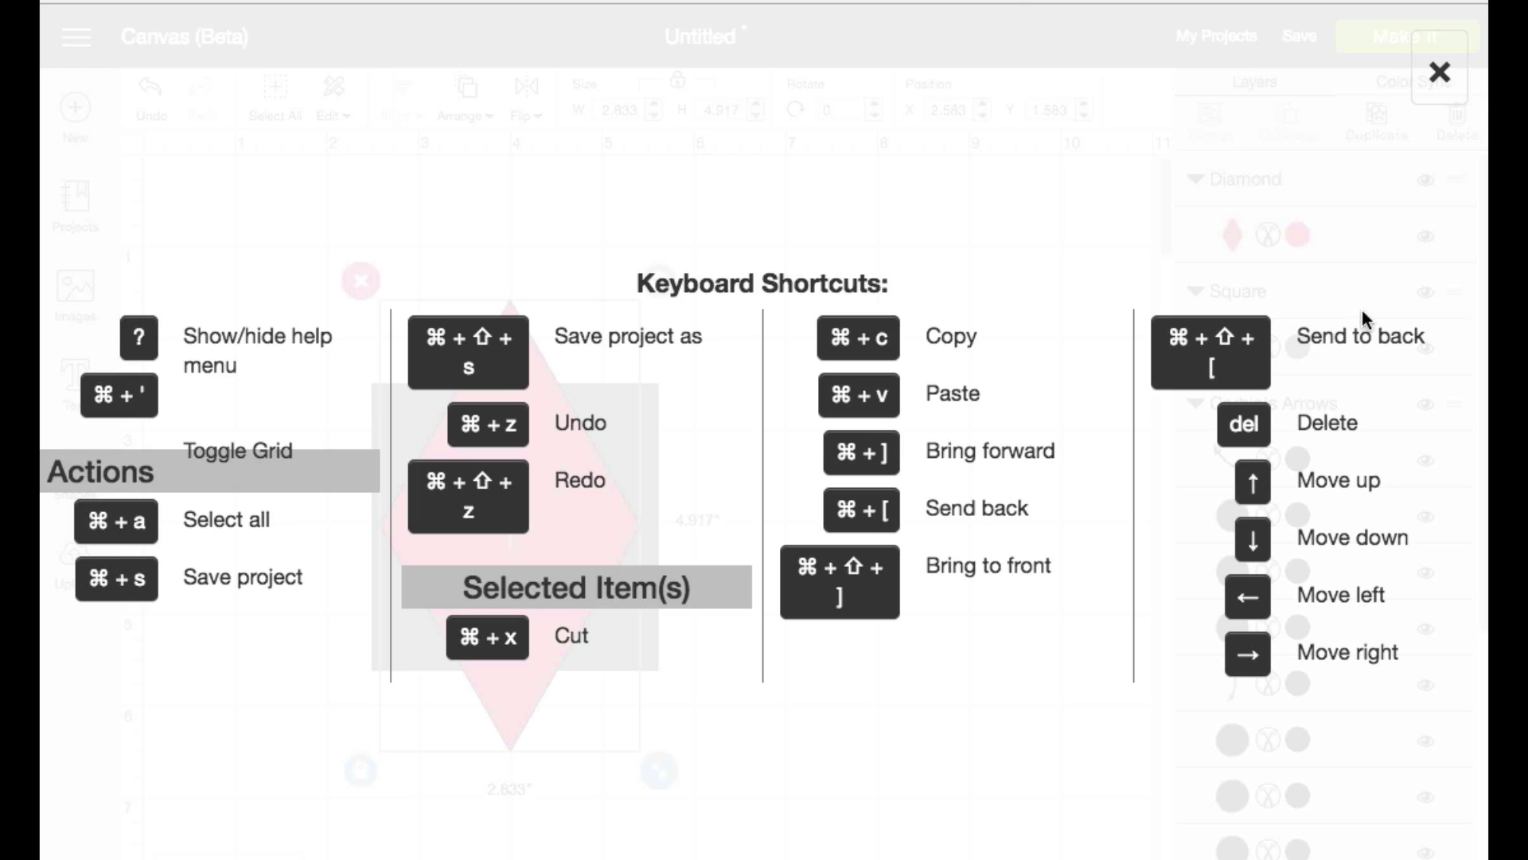
Close the Keyboard Shortcuts overlay and pan the canvas right and back with the scrollbars.
left_click(1440, 73)
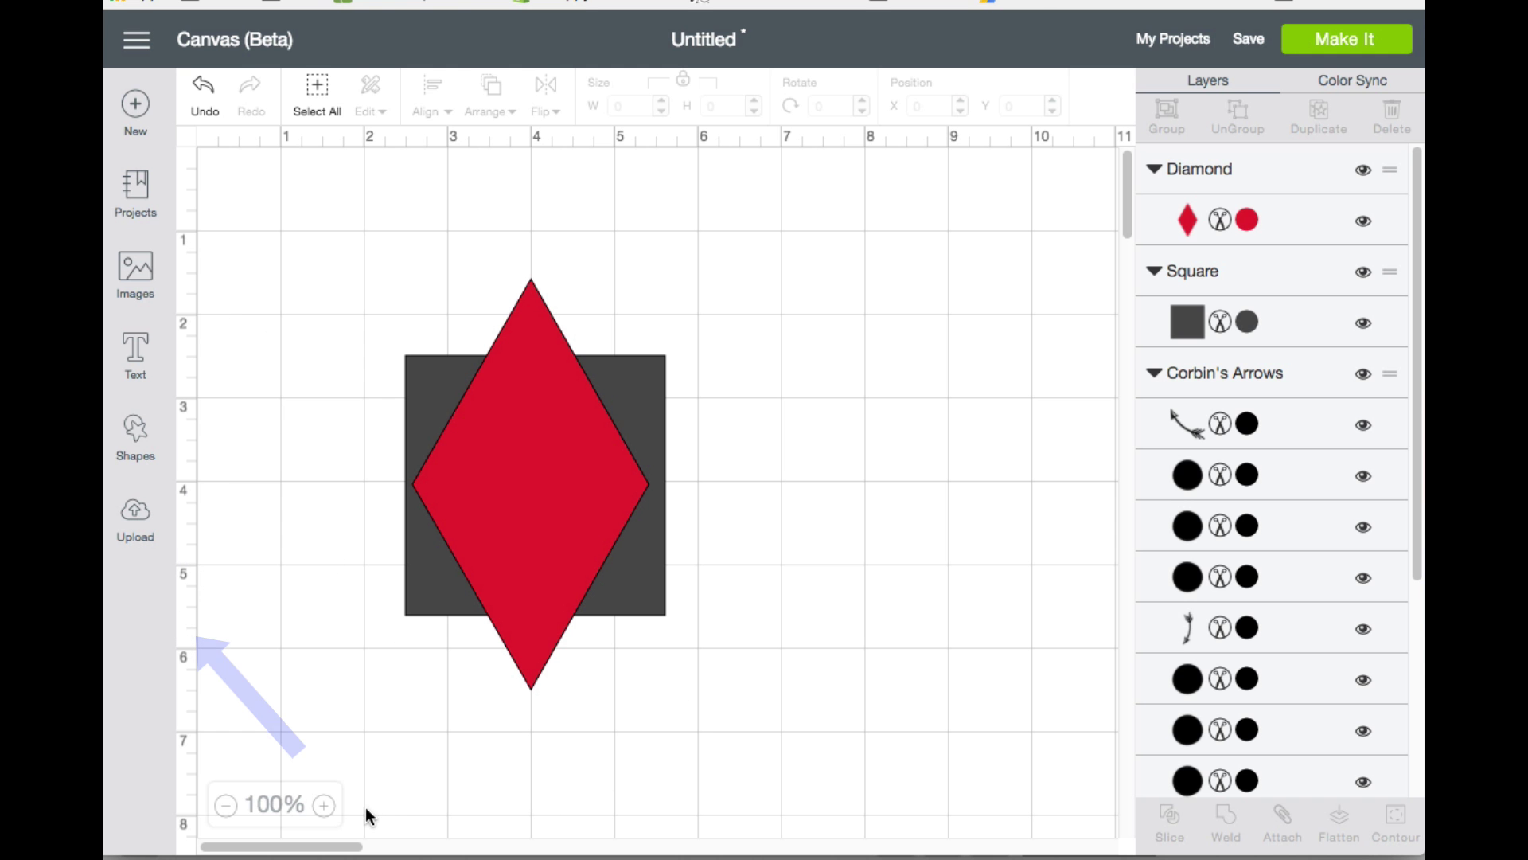
mouse_move(332, 849)
left_mouse_down()
mouse_move(539, 840)
mouse_move(315, 854)
left_mouse_up()
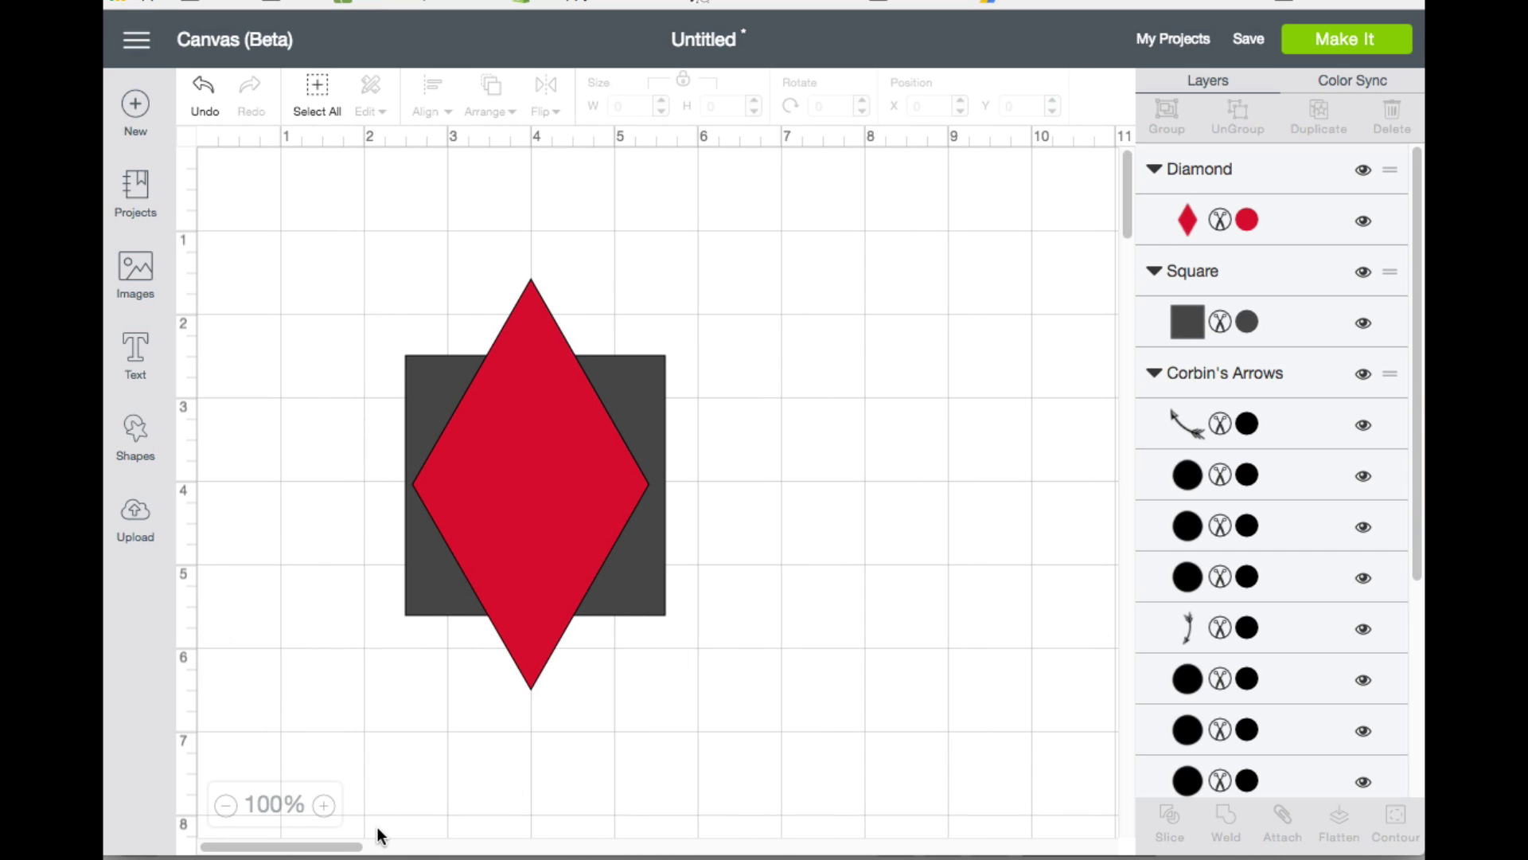
left_click_drag(358, 849, 438, 852)
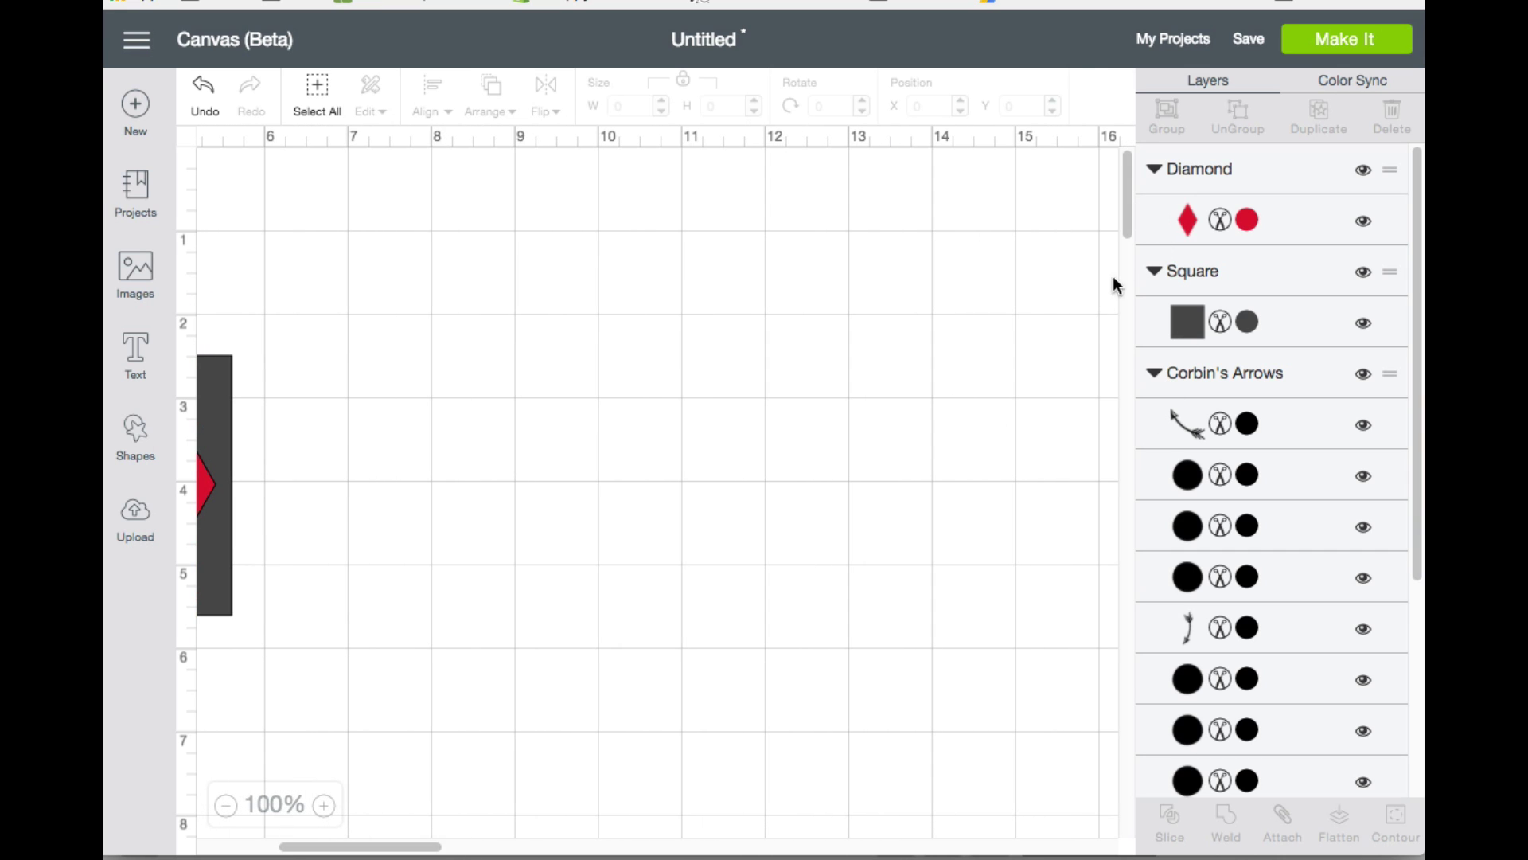
mouse_move(1130, 212)
left_mouse_down()
mouse_move(1131, 300)
mouse_move(1125, 203)
left_mouse_up()
left_click_drag(419, 840, 328, 845)
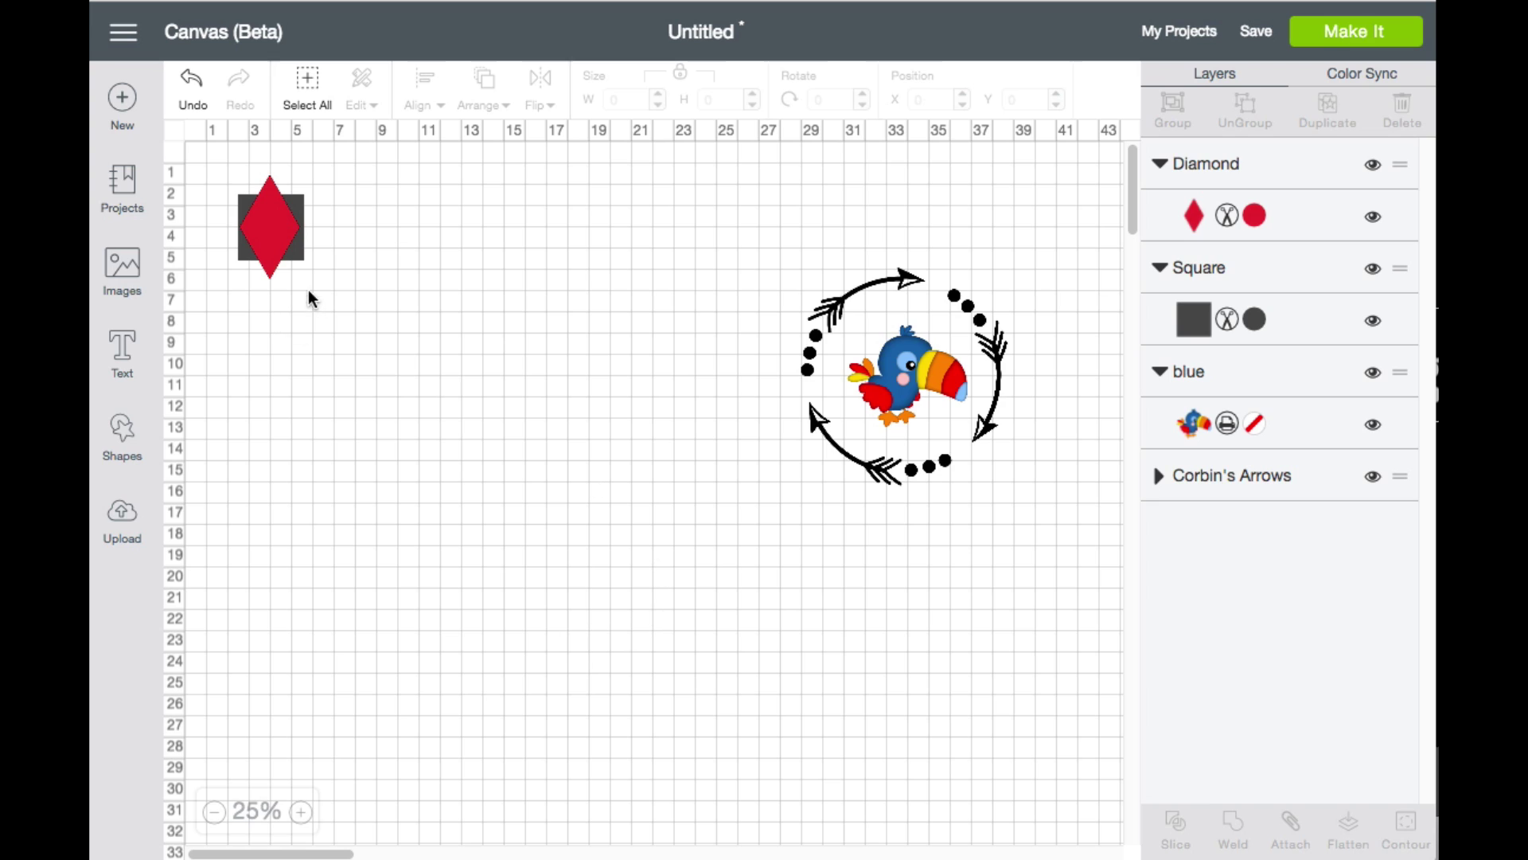
Select the red diamond, zoom in to 125%, then zoom back out to 25%.
left_click(280, 243)
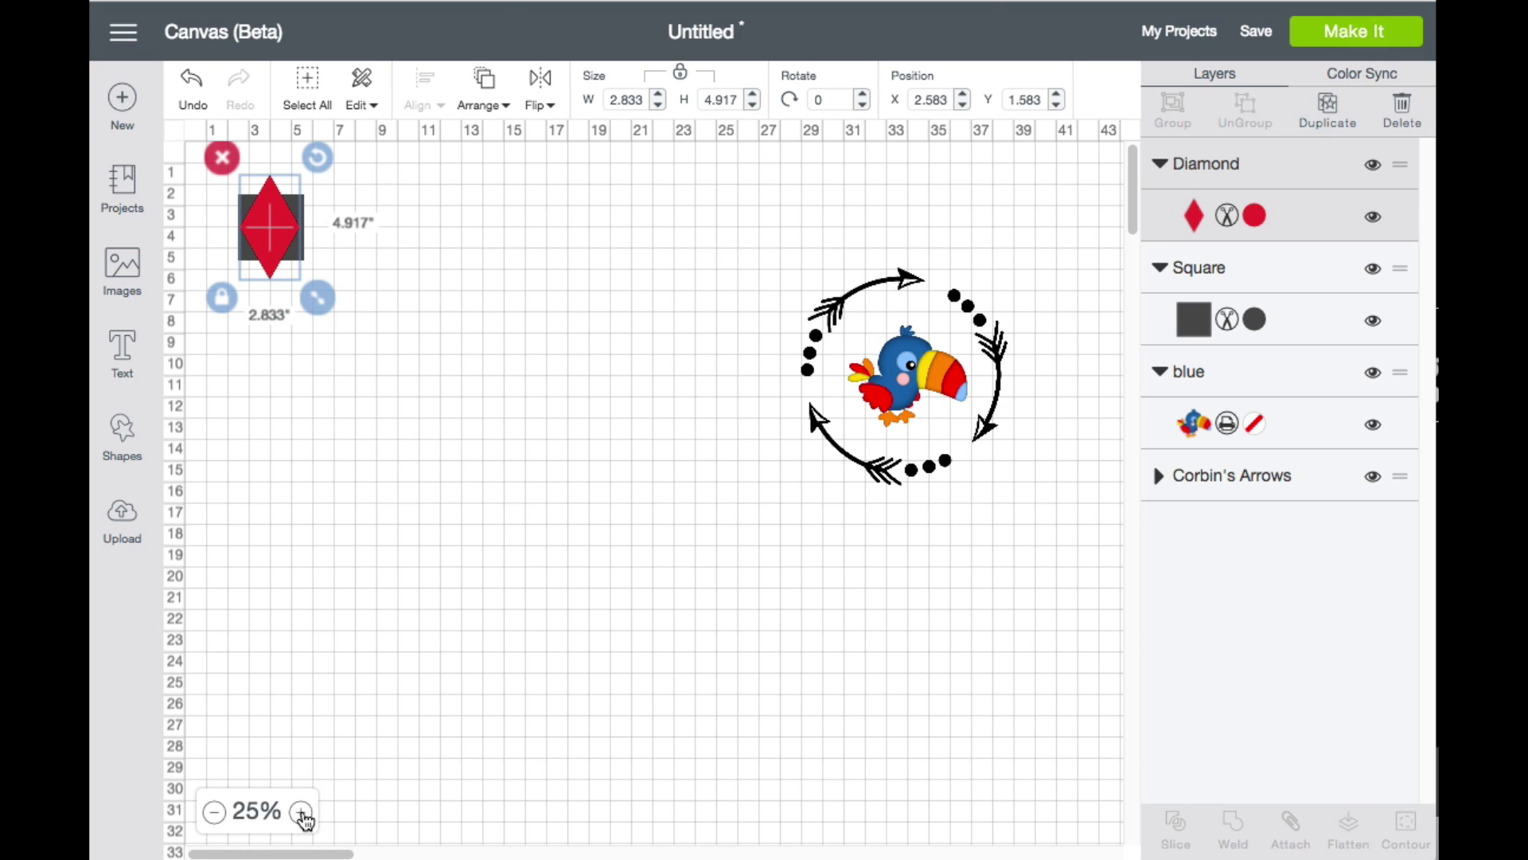
left_click(304, 814)
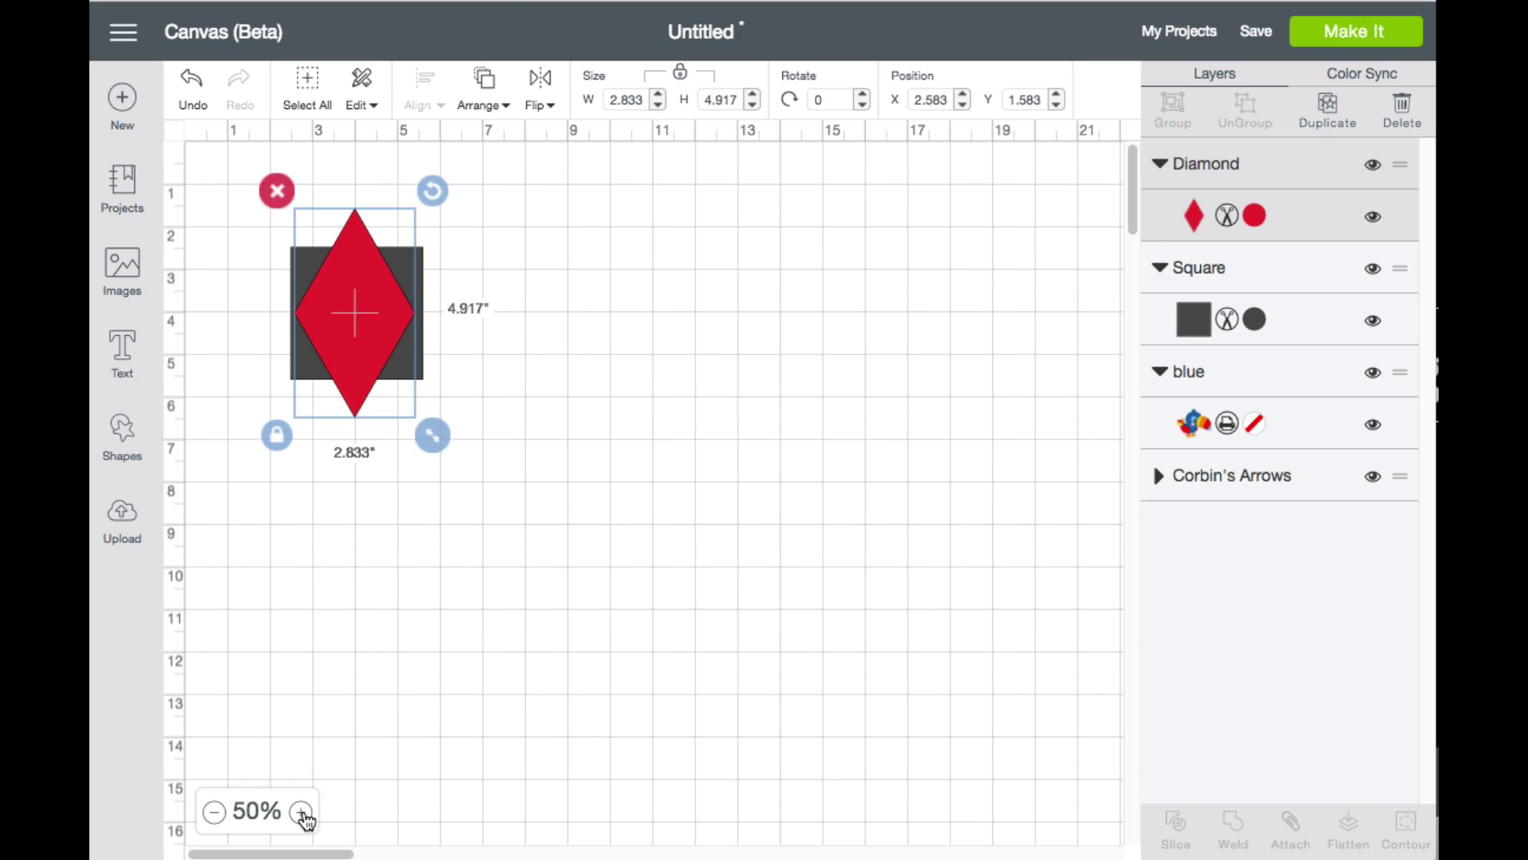
left_click(303, 814)
left_click(304, 813)
left_click(307, 813)
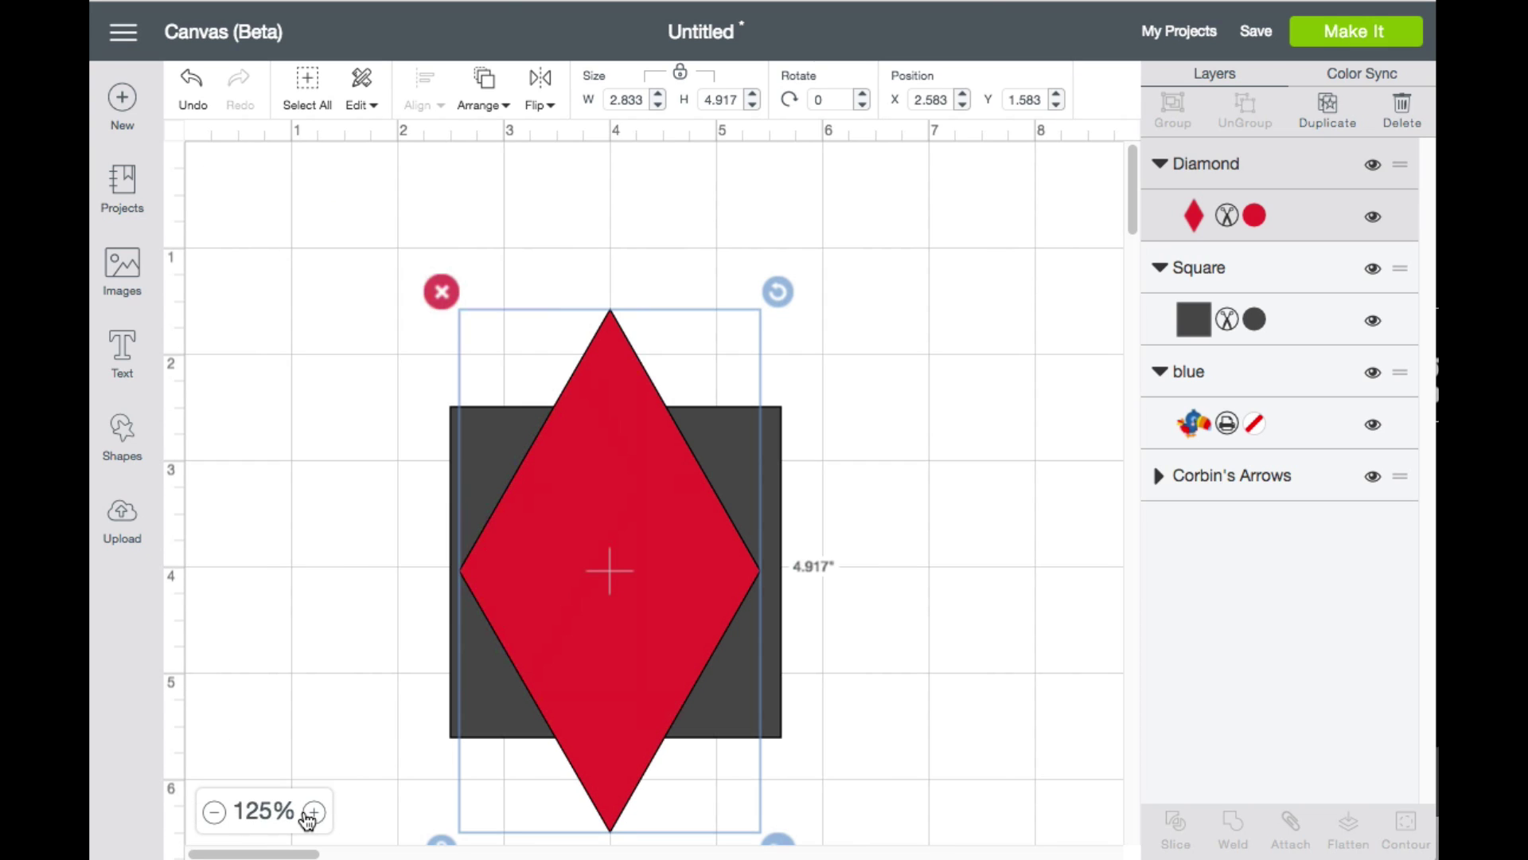
left_click(215, 813)
left_click(215, 813)
left_click(214, 814)
left_click(215, 813)
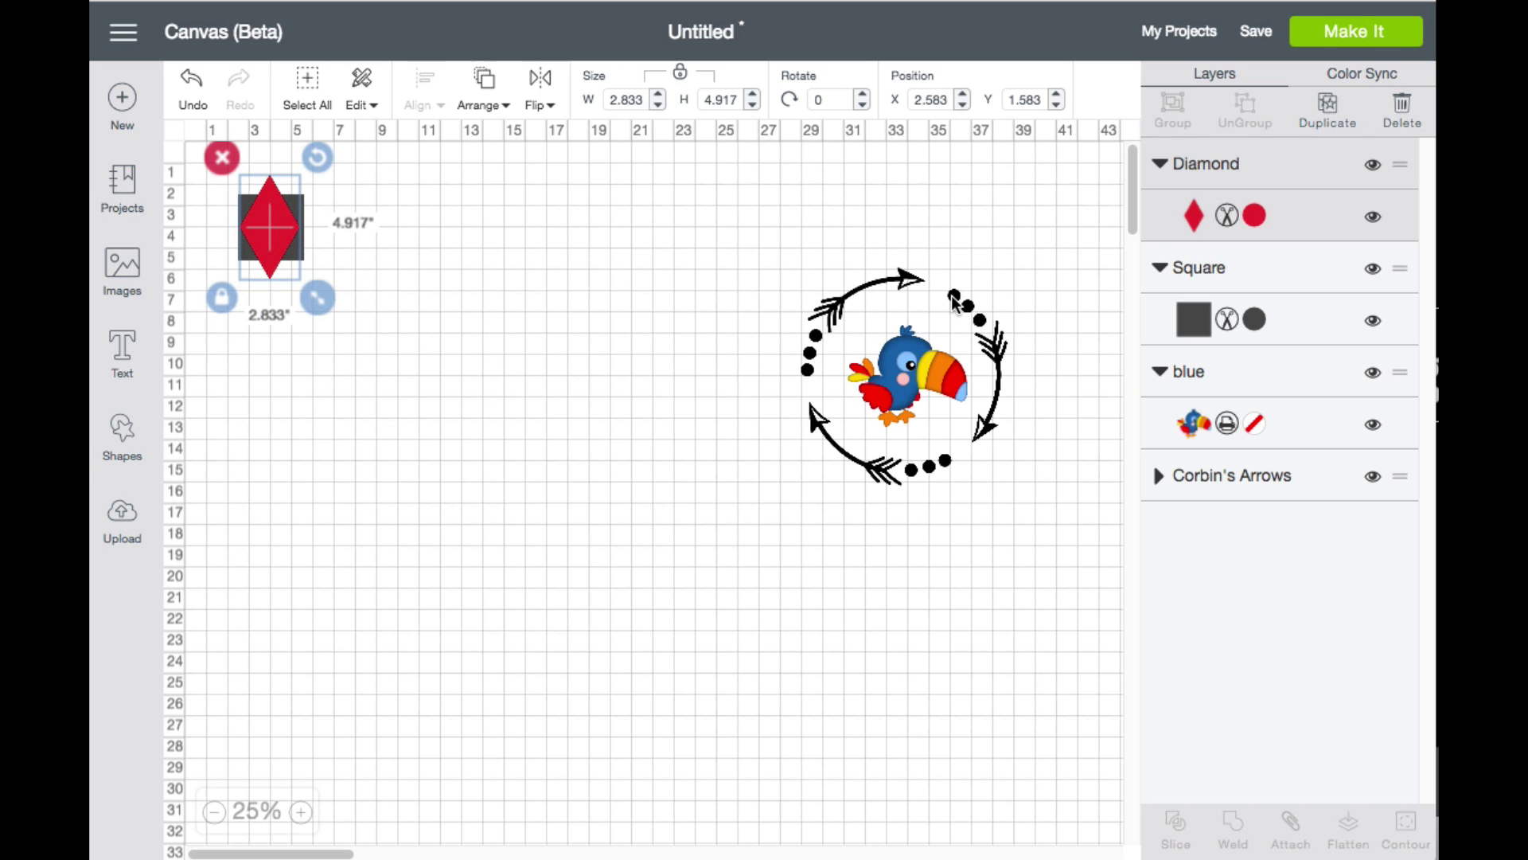
Select the toucan image and zoom in on it to 100%.
left_click(928, 368)
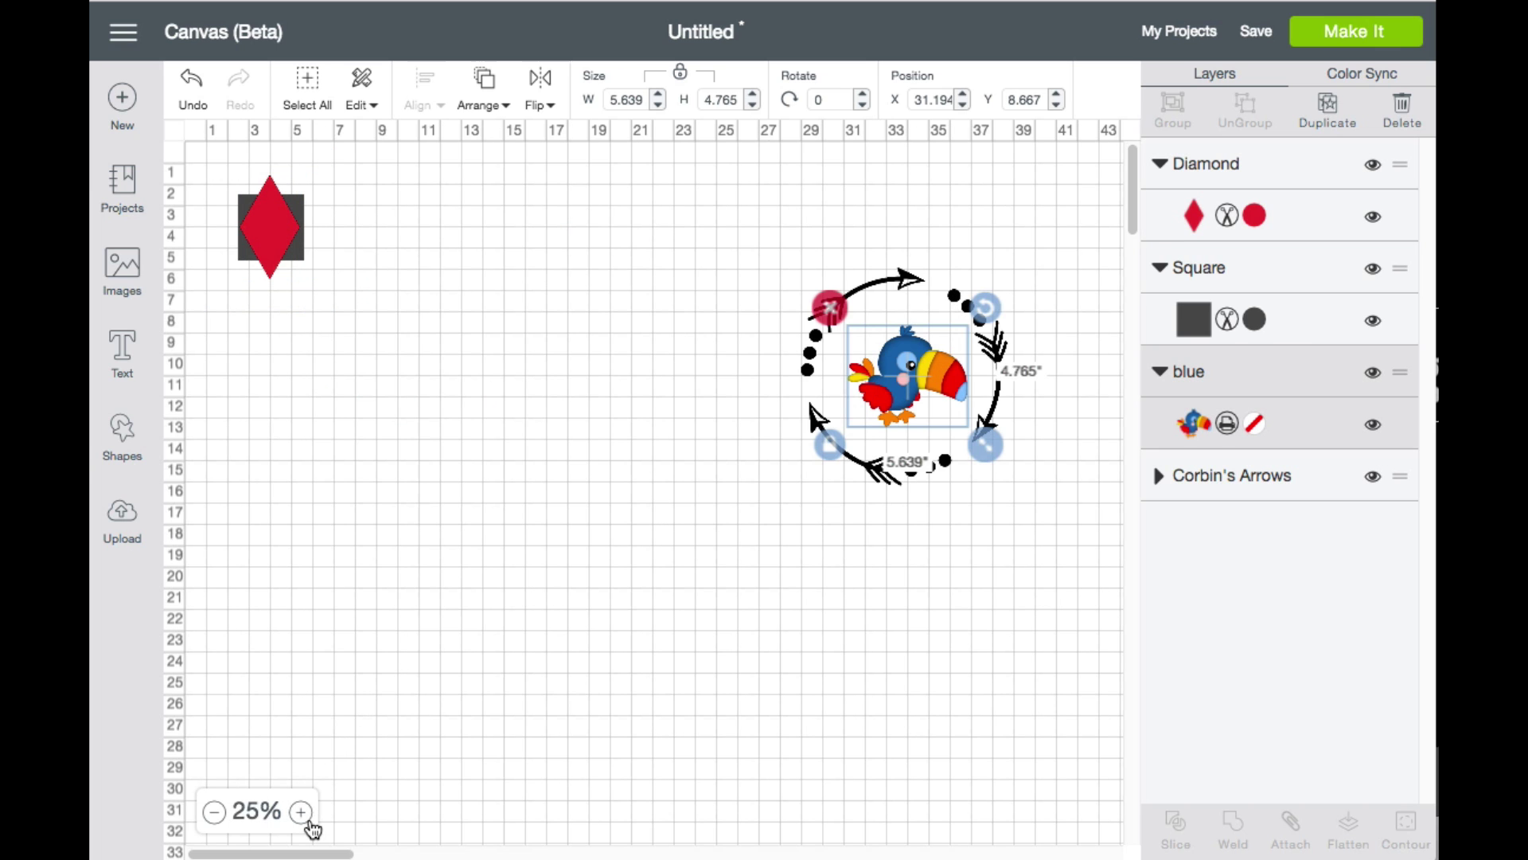
left_click(304, 813)
left_click(304, 813)
left_click(304, 814)
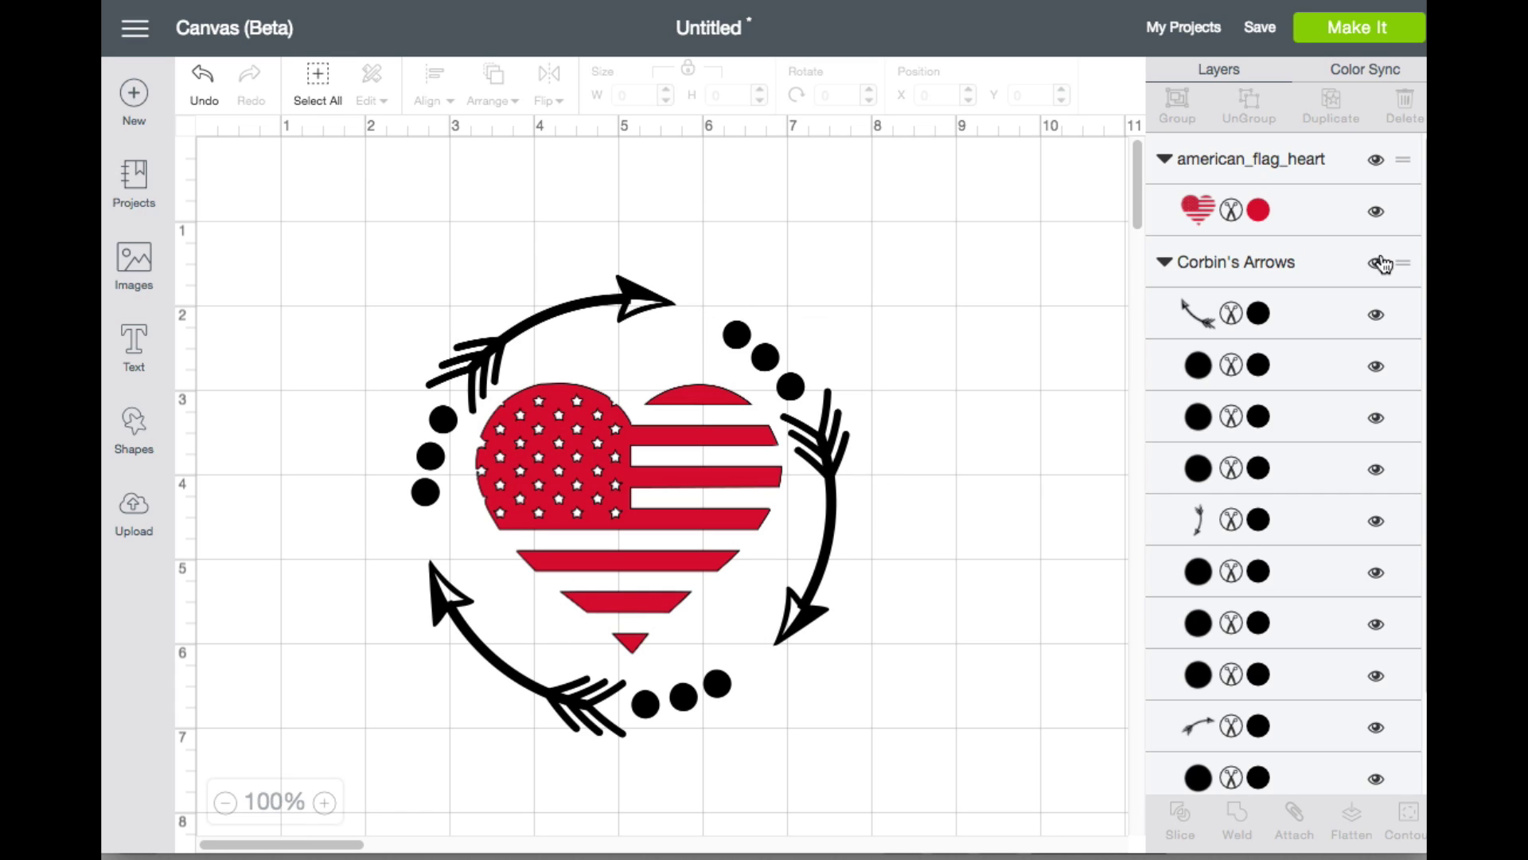
Toggle one arrow's visibility, then collapse Corbin's Arrows, hide the whole group, and expand it again.
left_click(1377, 318)
left_click(1377, 317)
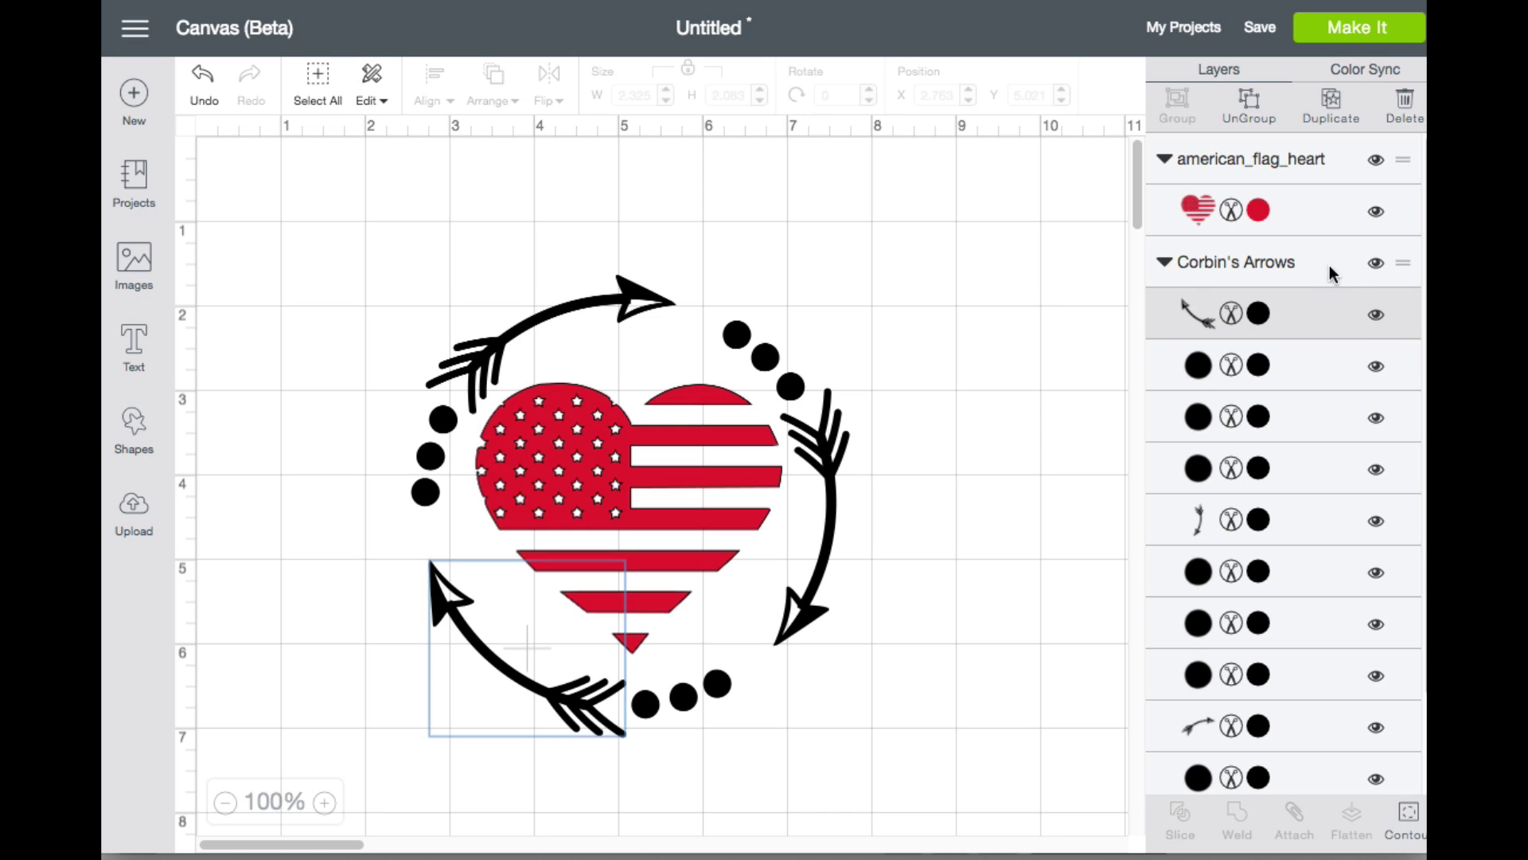
left_click(1165, 264)
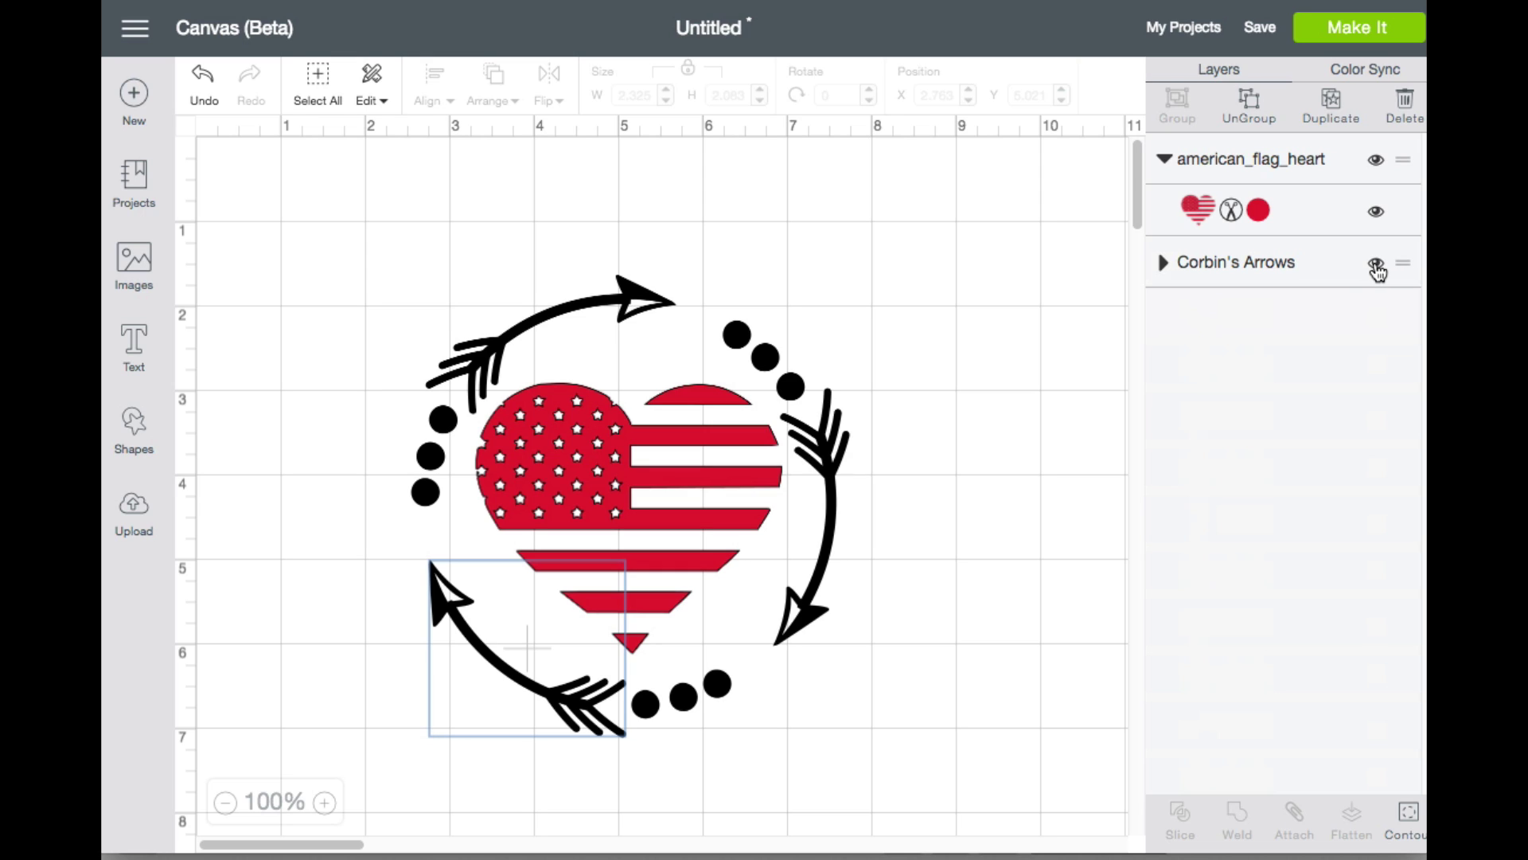
left_click(1376, 265)
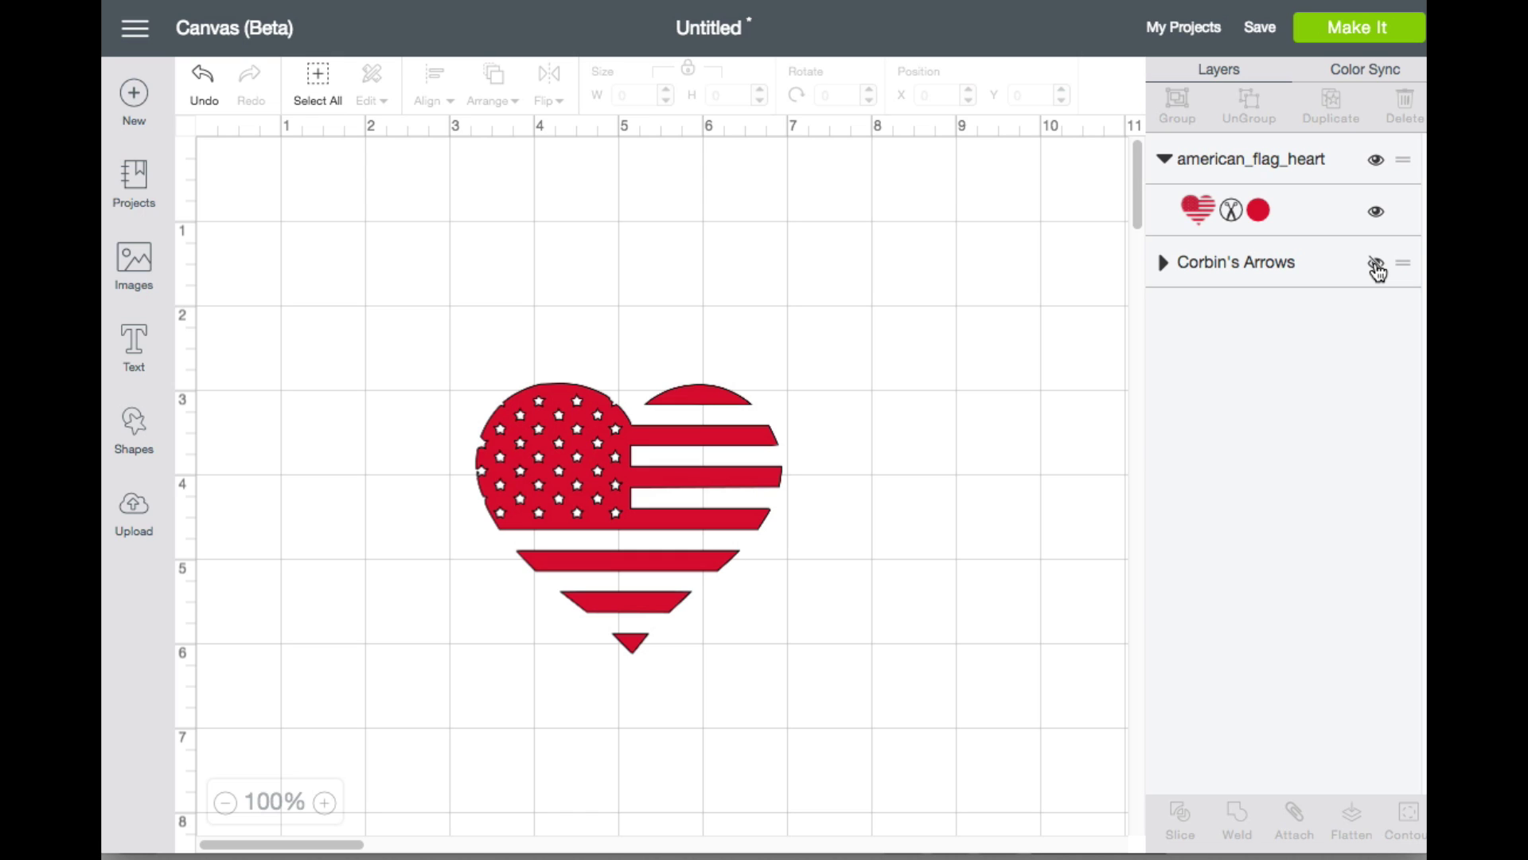
left_click(1163, 266)
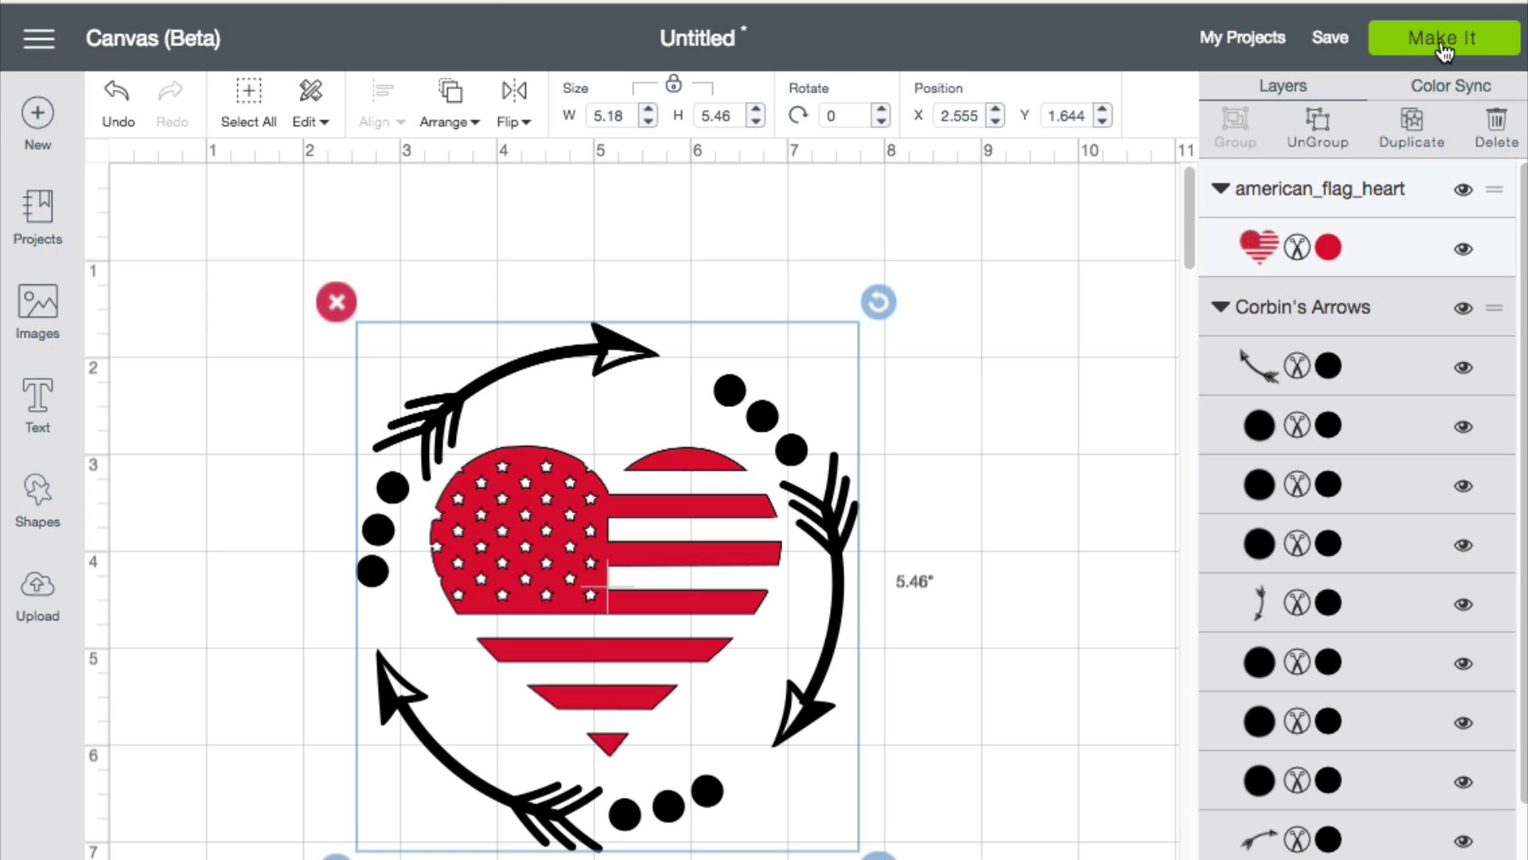
Open the Make It preview showing the flag heart and arrows laid out on two mats.
left_click(1443, 50)
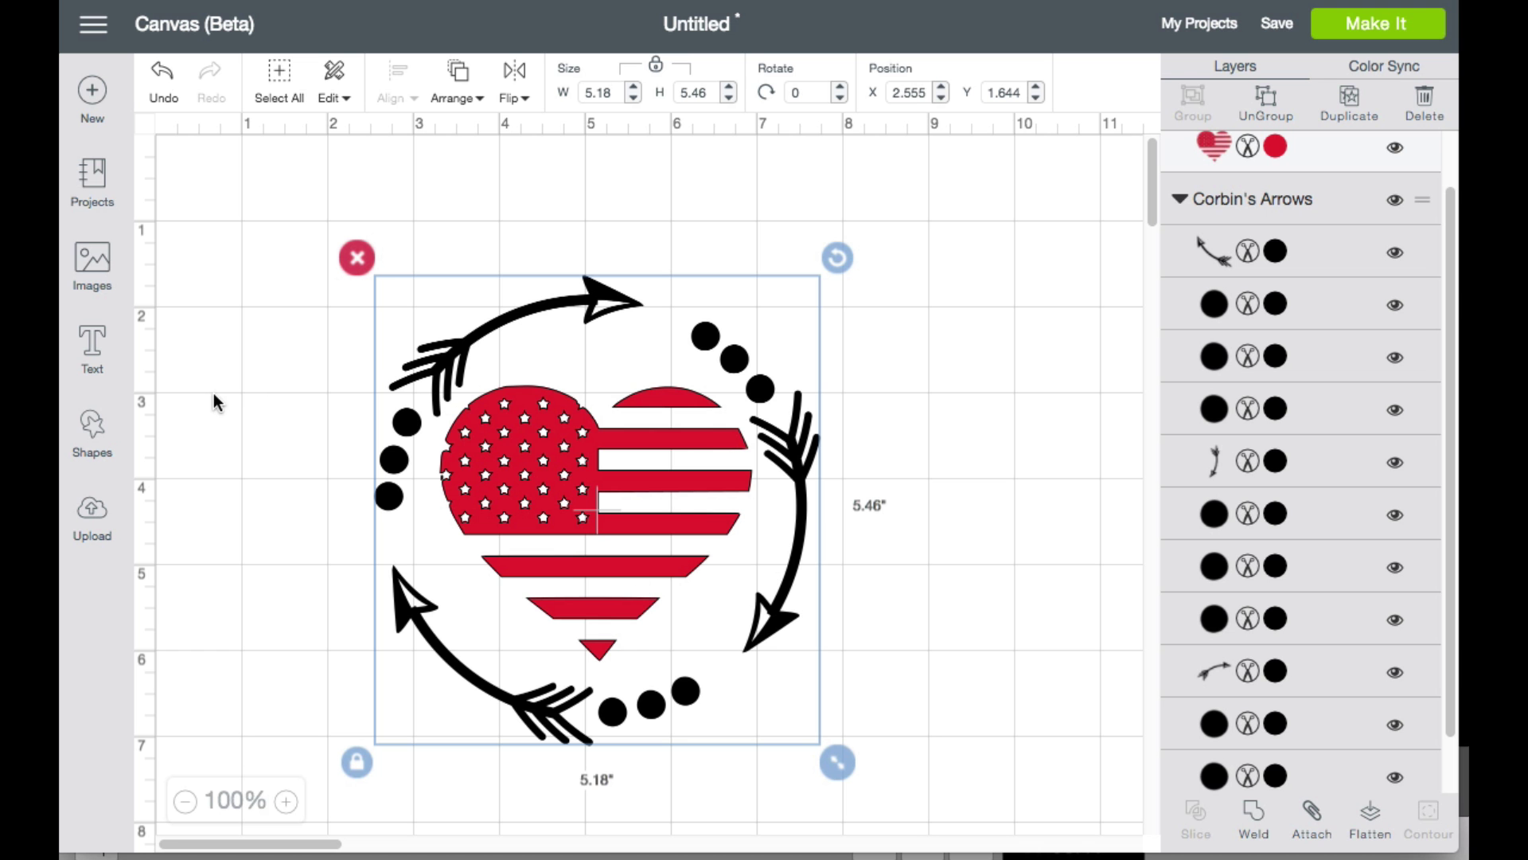
Add a square, shrink it to about 2 inches, and color it Very Berry from Current colors.
left_click(86, 434)
left_click(177, 350)
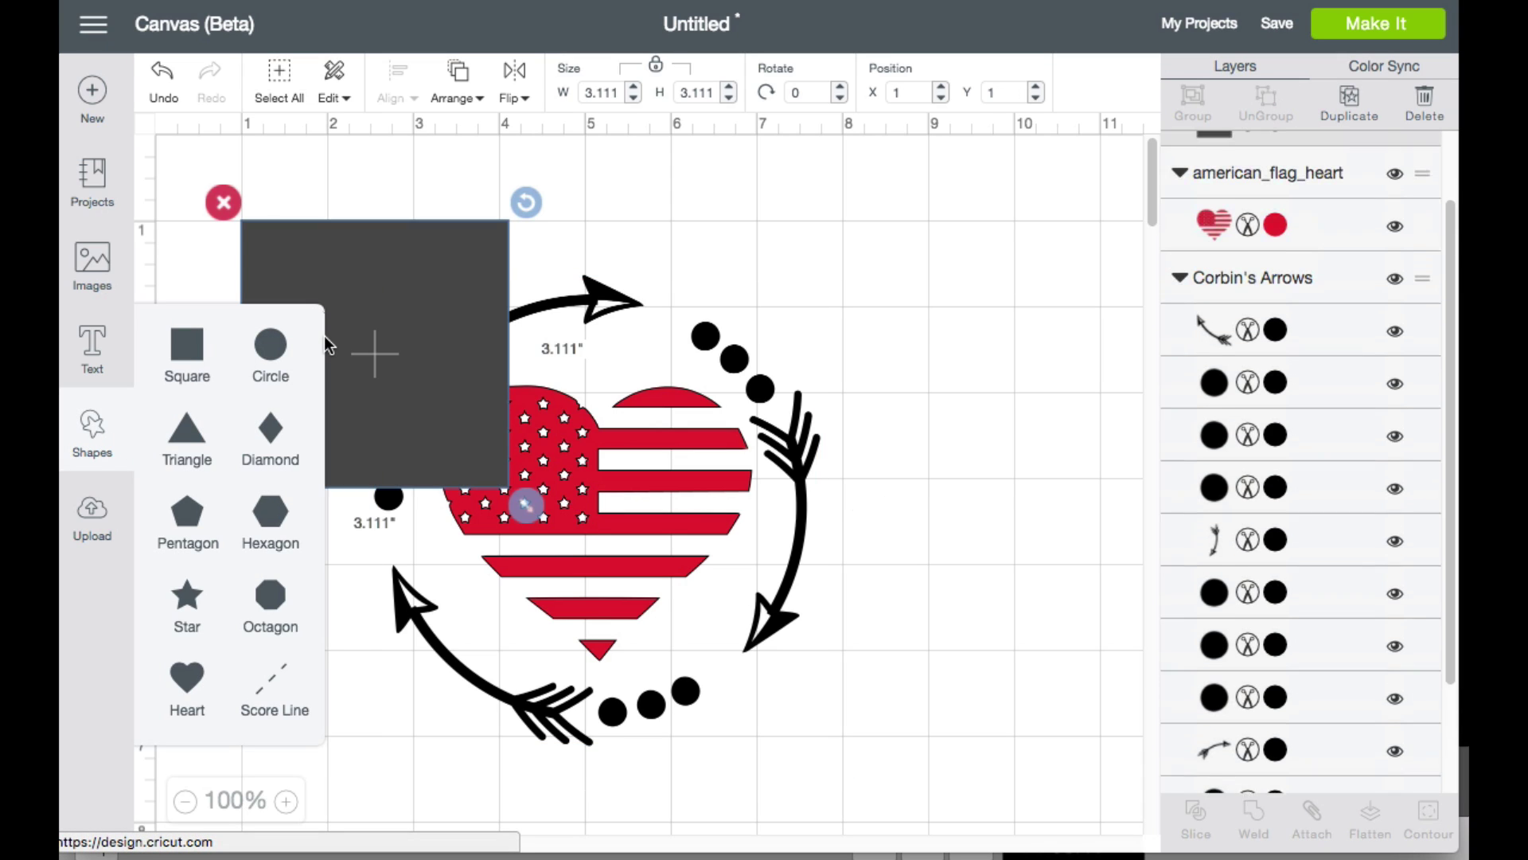
left_click_drag(522, 498, 435, 388)
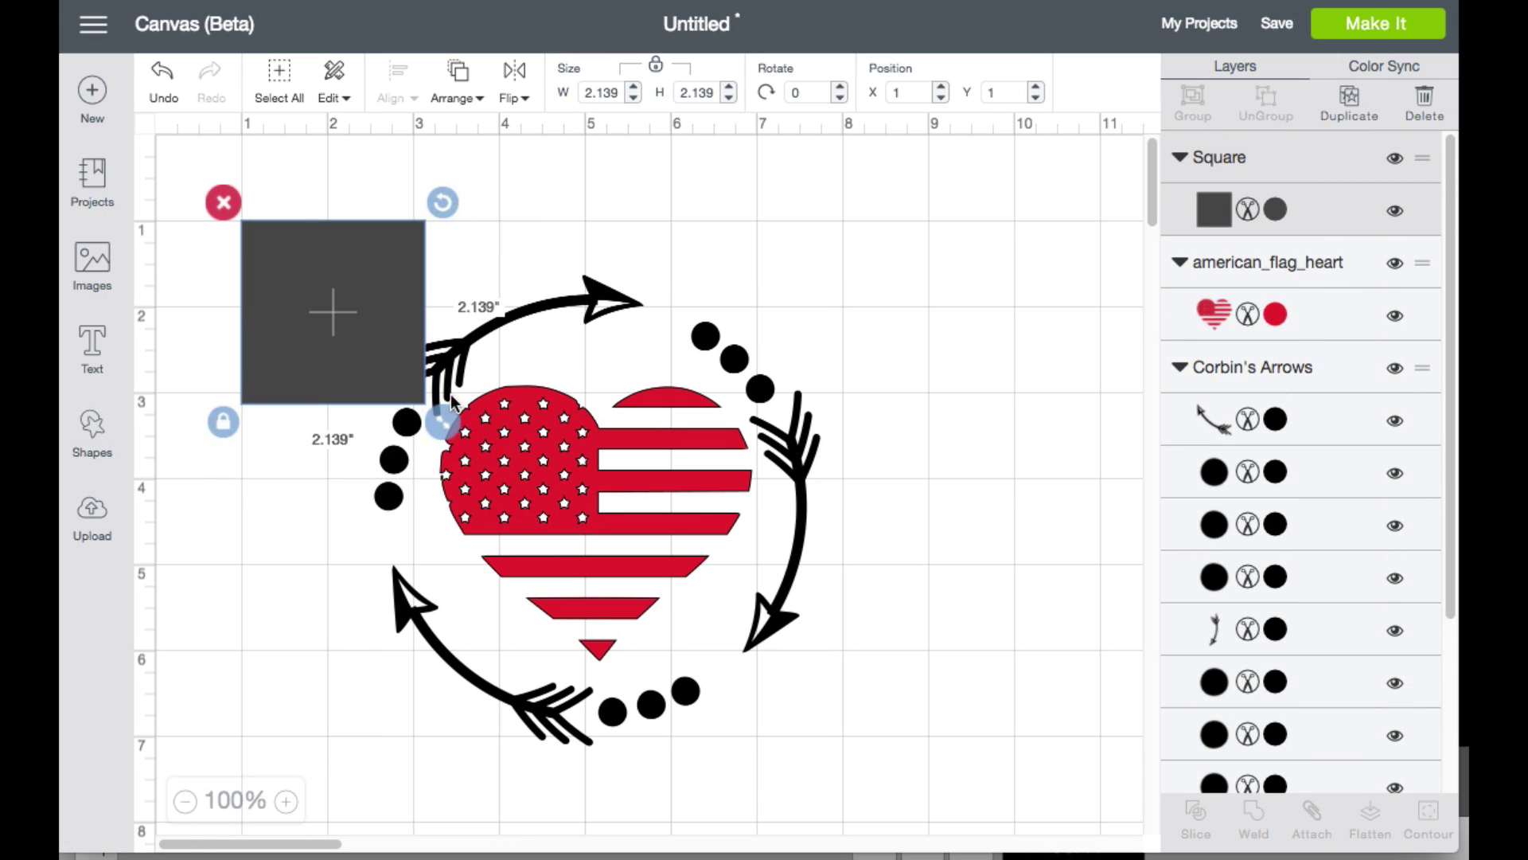
left_click(1217, 211)
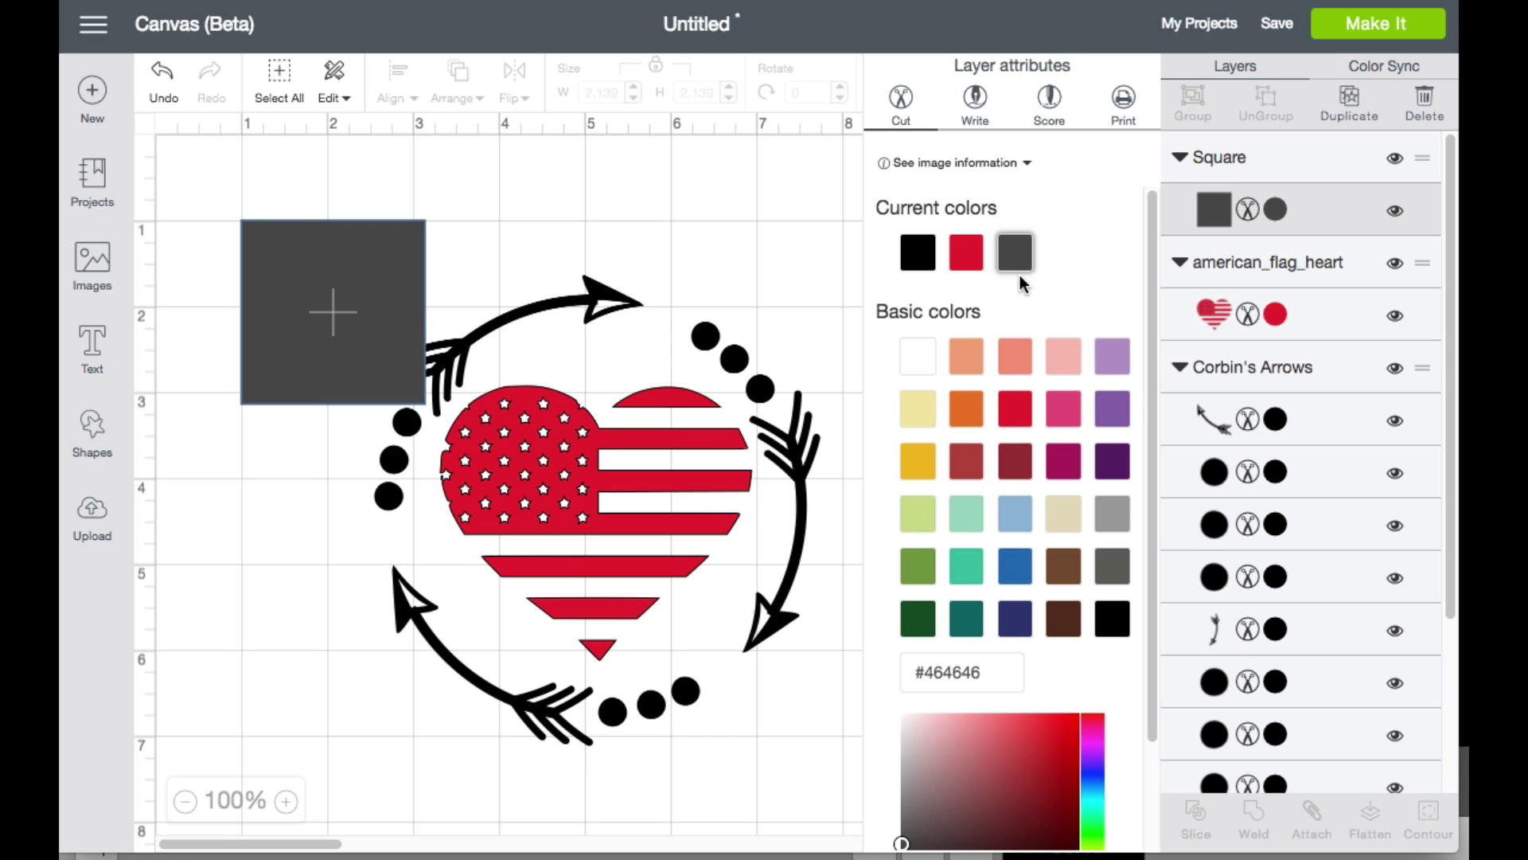
left_click(976, 266)
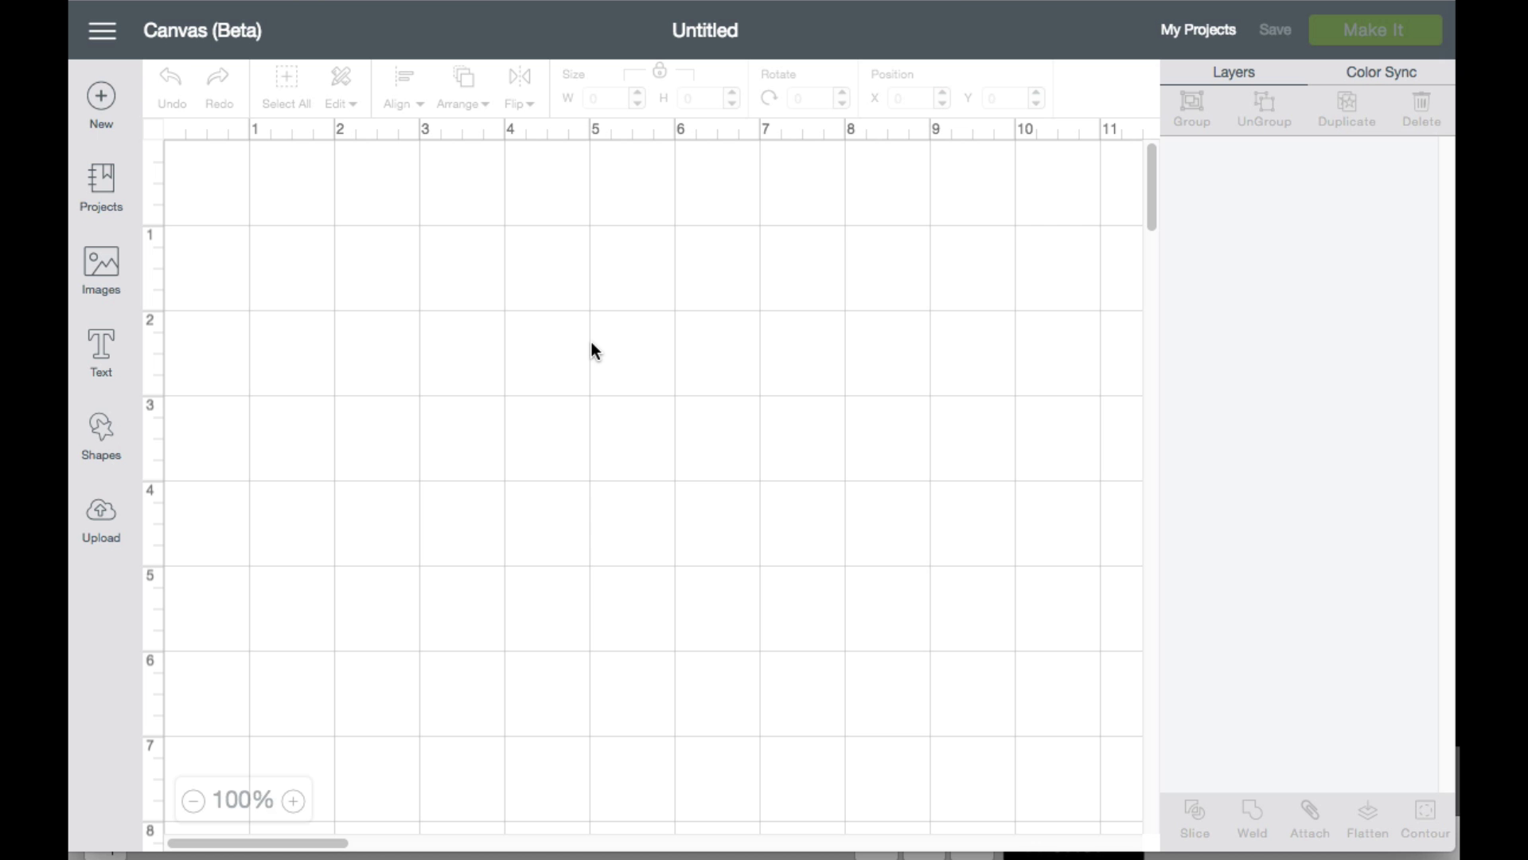
Open the saved be_mine project from My Projects onto the canvas.
left_click(1188, 38)
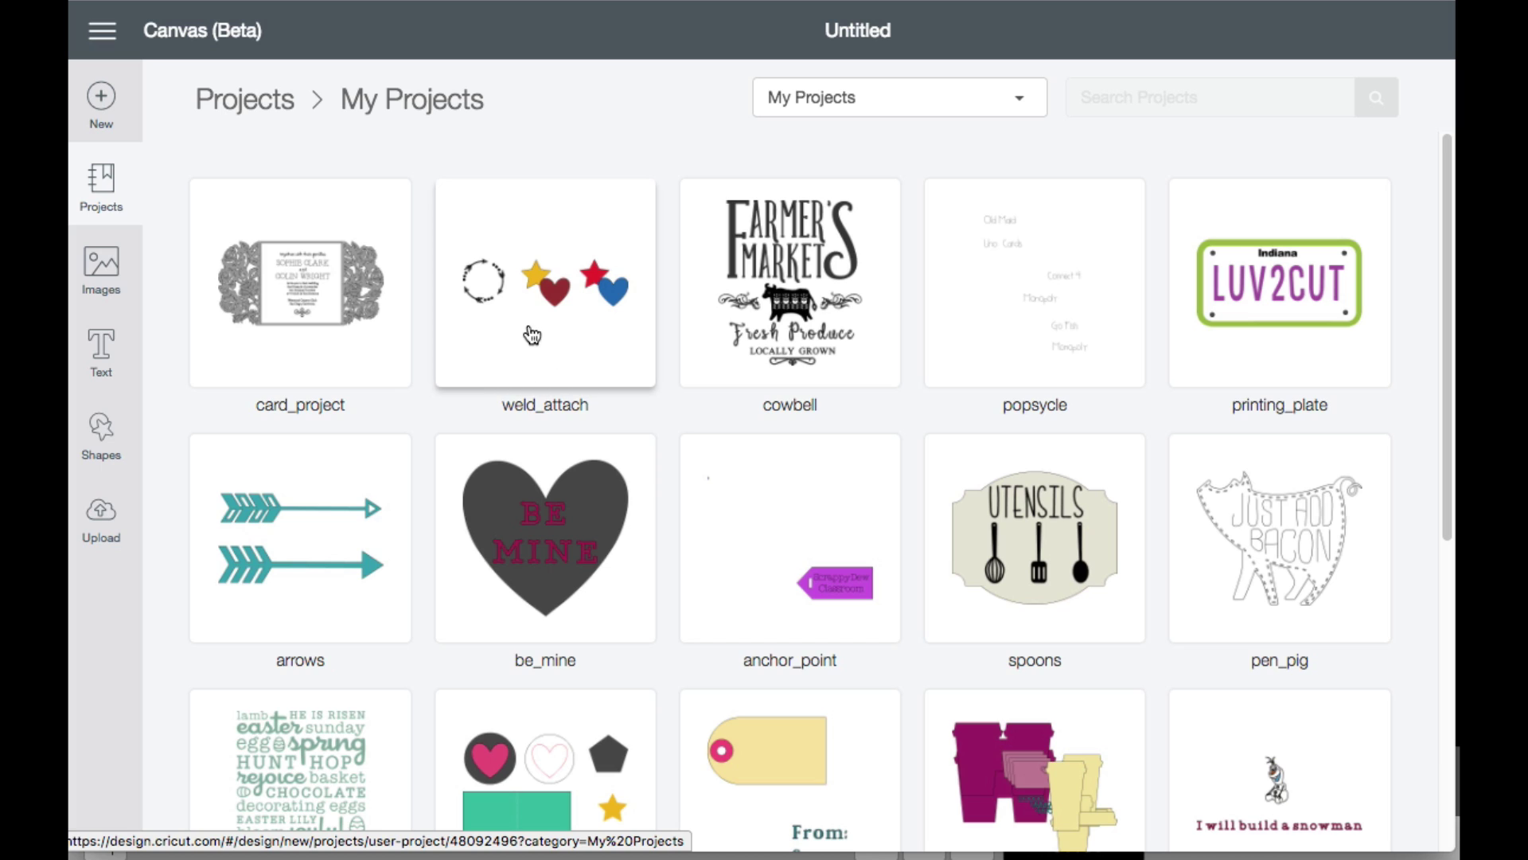
left_click(554, 531)
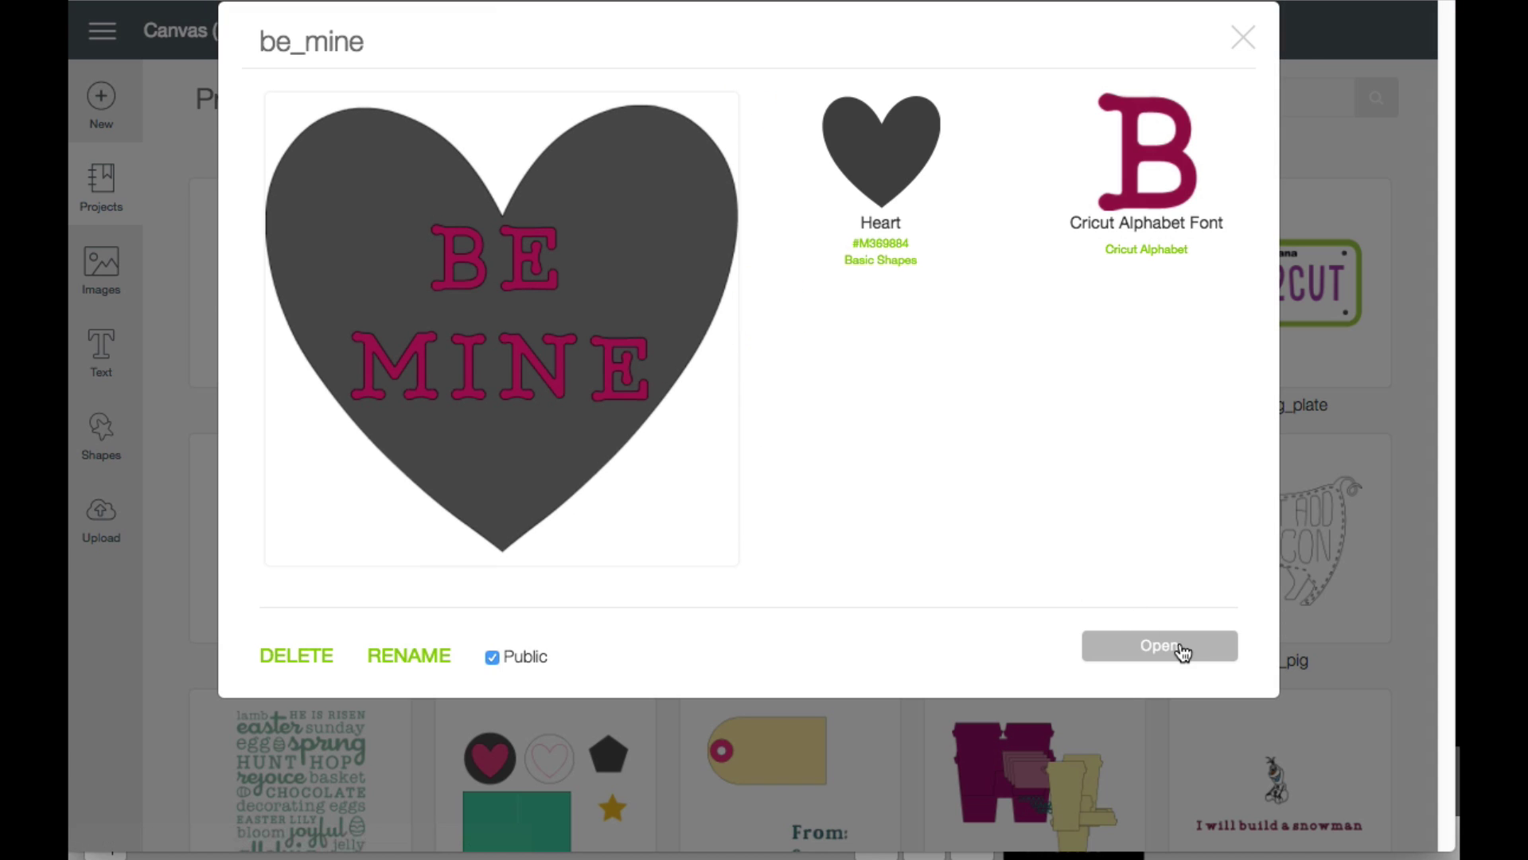
left_click(1186, 657)
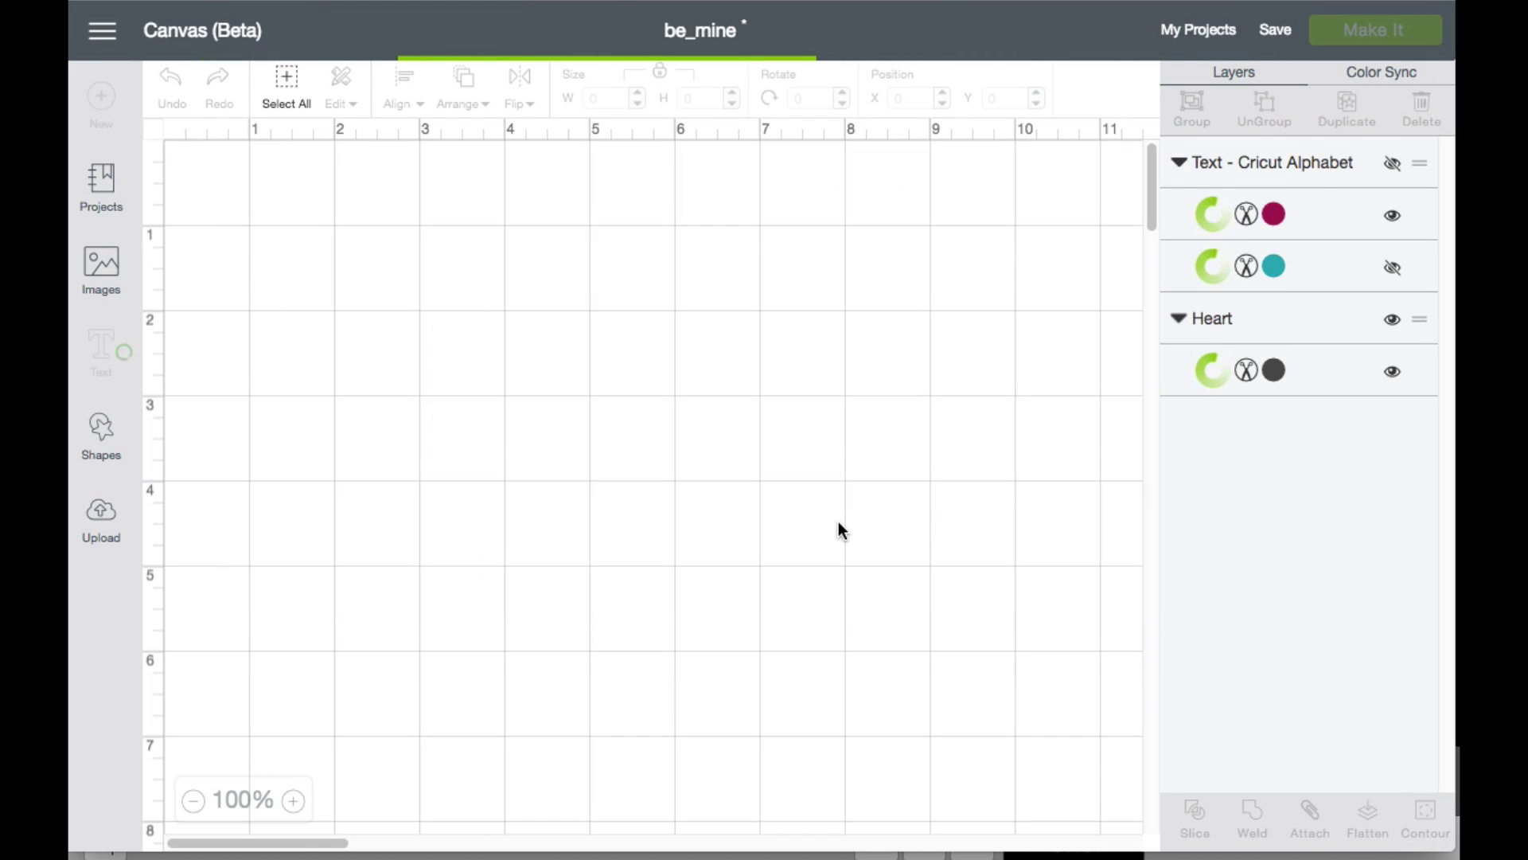